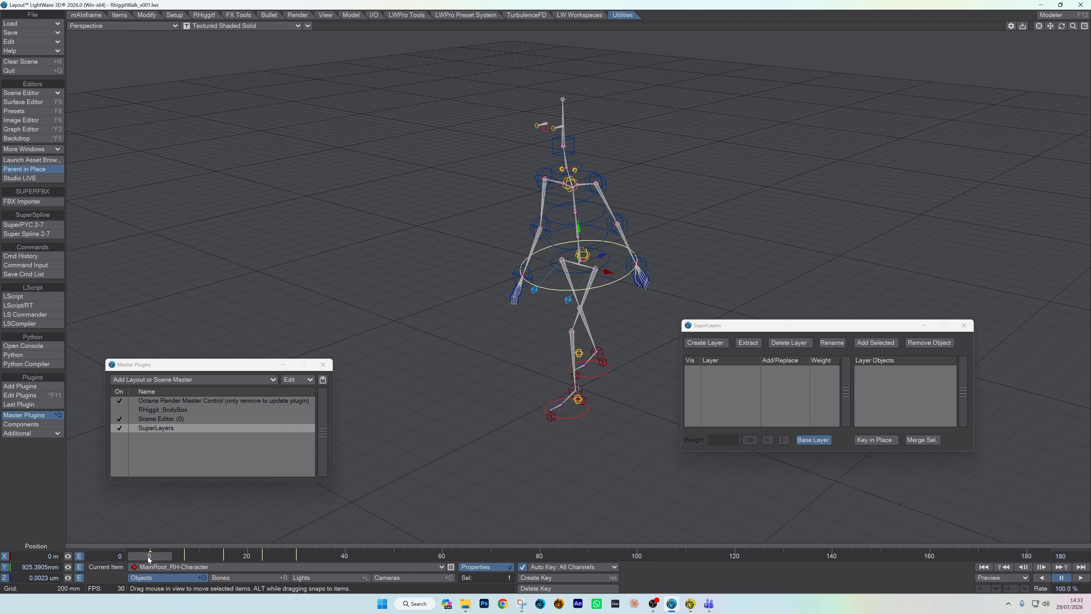
Step: Select the shoulder, elbow and wrist controls of both arms and create an animation layer named Arms from them
left_click(609, 177)
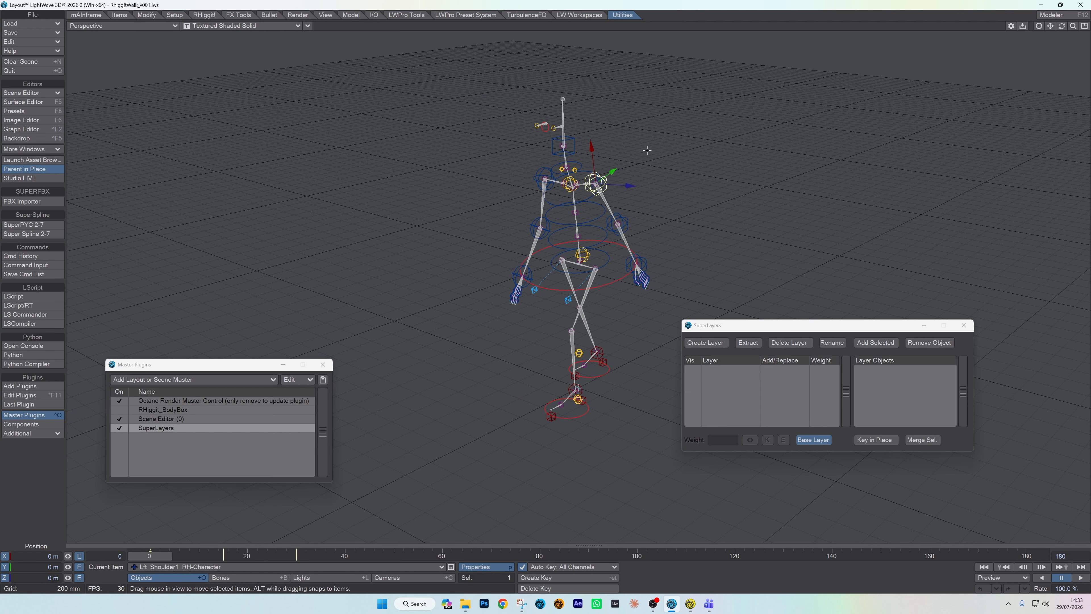
left_click(625, 221, "shift")
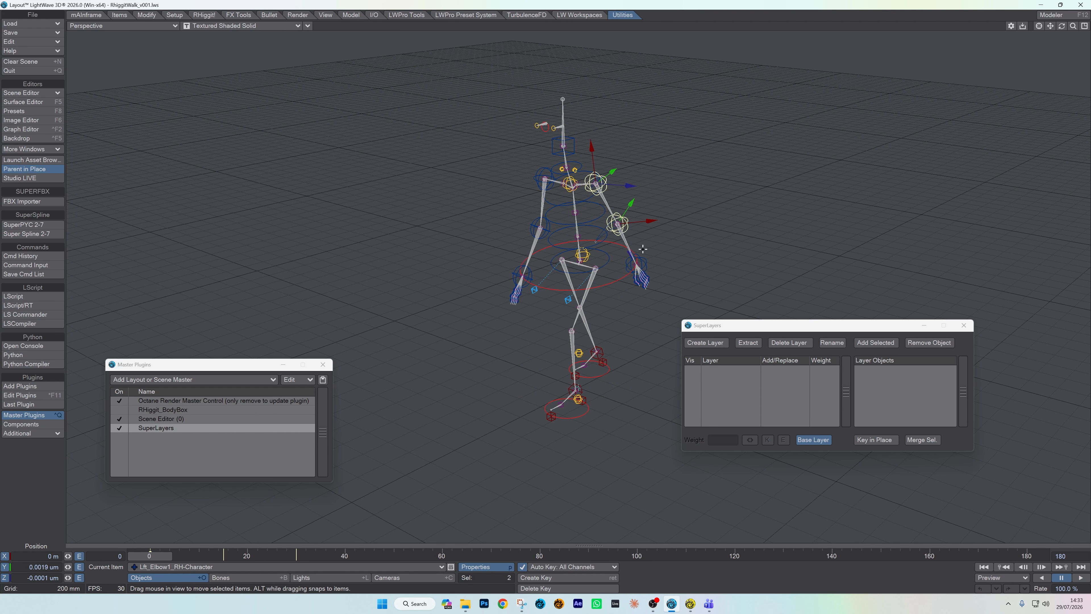
left_click(646, 259, "shift")
left_click(544, 178, "shift")
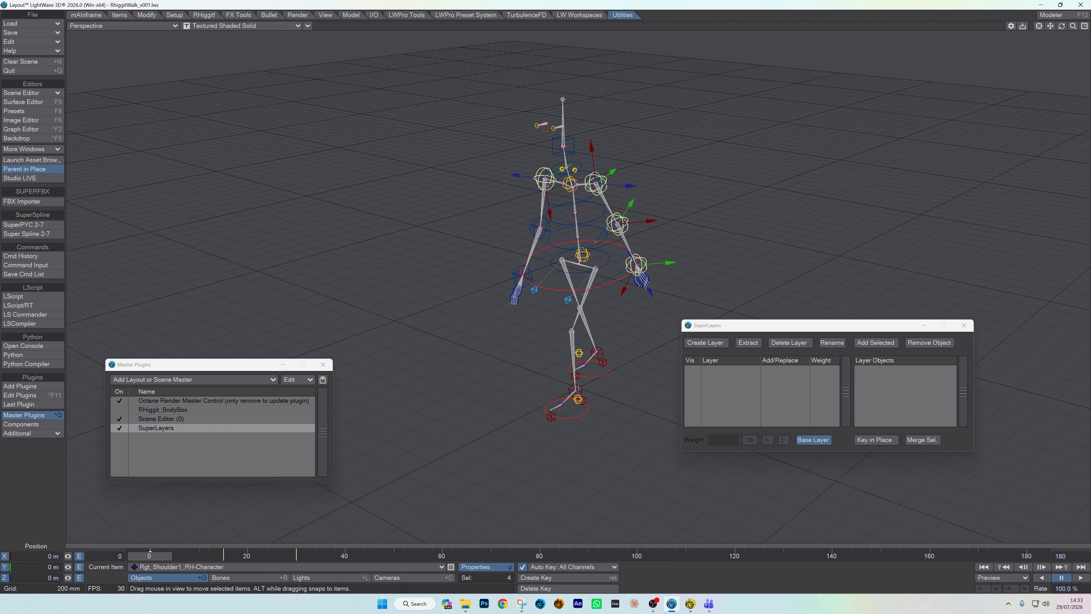
left_click(533, 220, "shift")
left_click(510, 262, "shift")
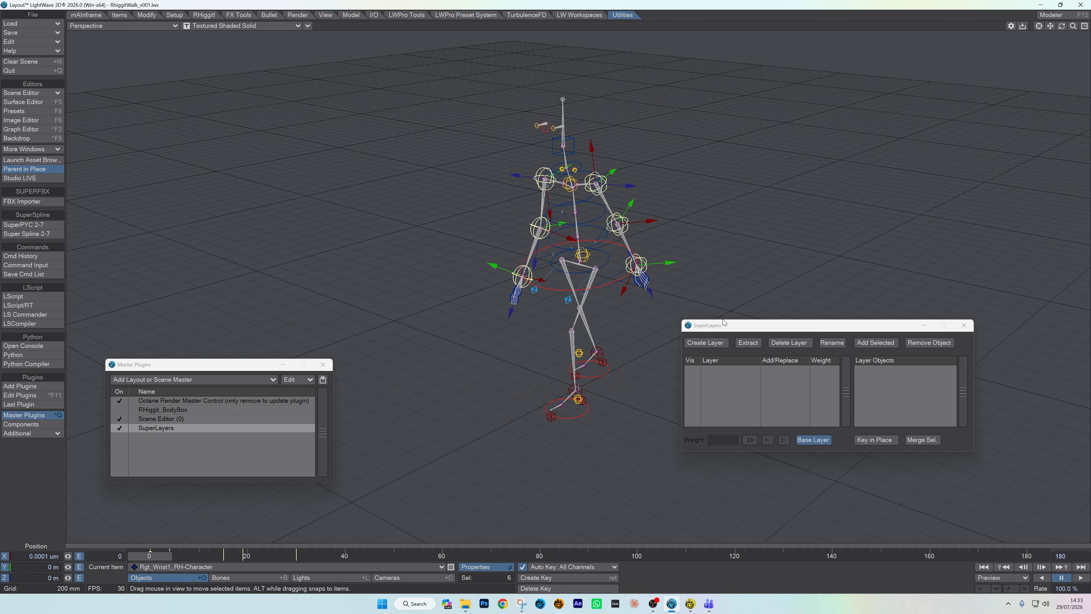
left_click(712, 345)
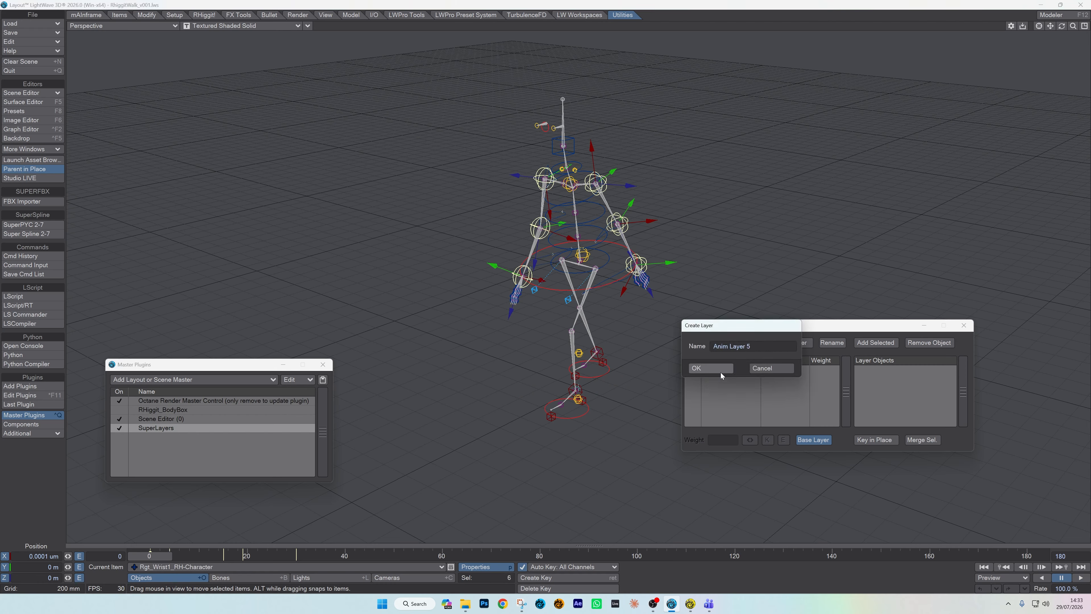
left_click_drag(753, 347, 672, 351)
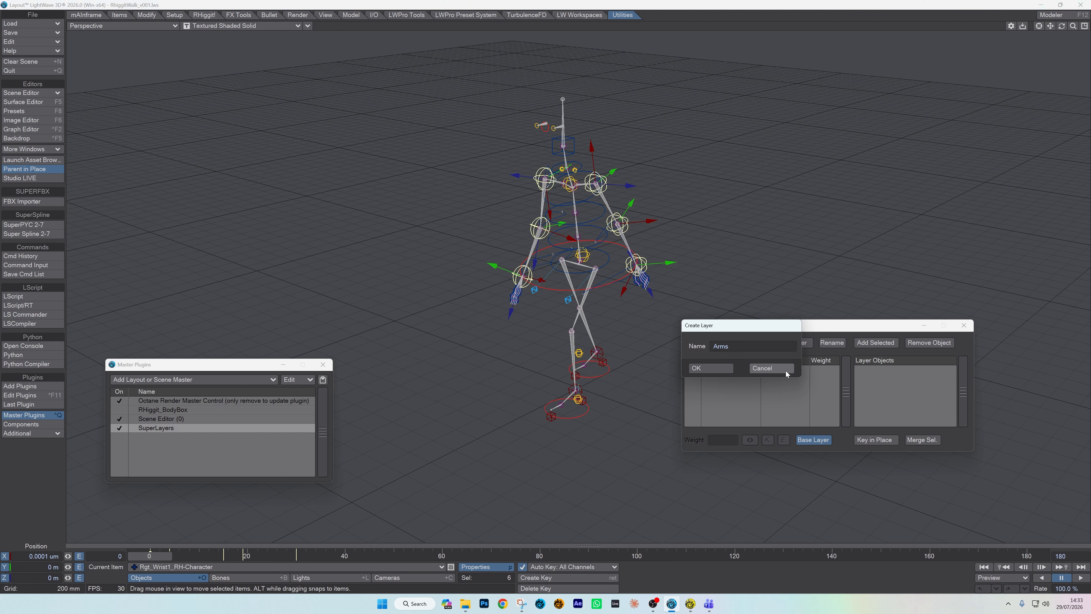
left_click(710, 369)
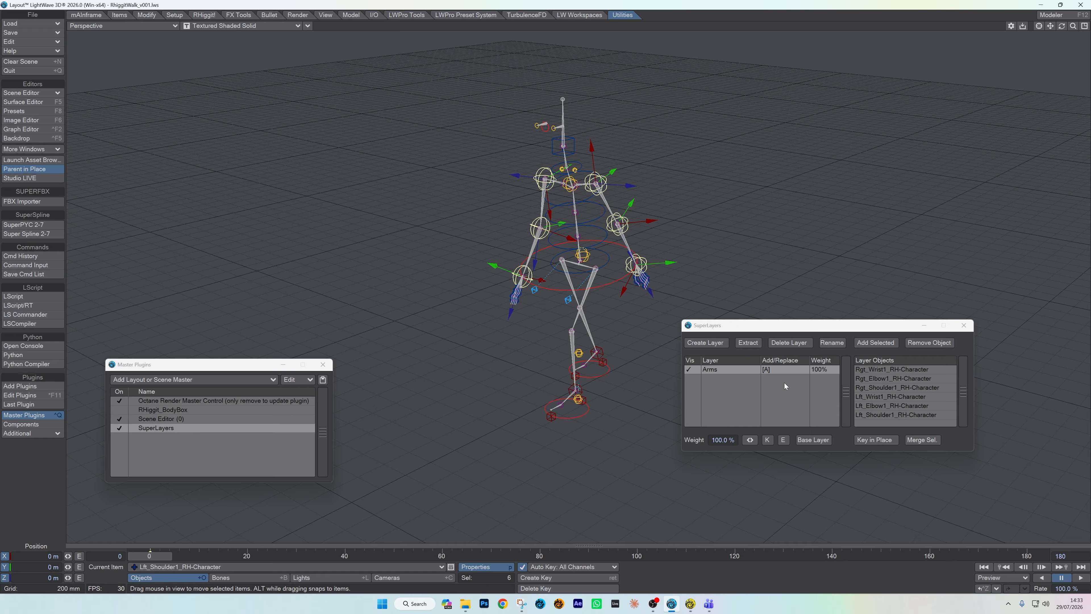
Step: Clear the control selection and play the walk animation to review the arm swing up close
left_click(915, 369)
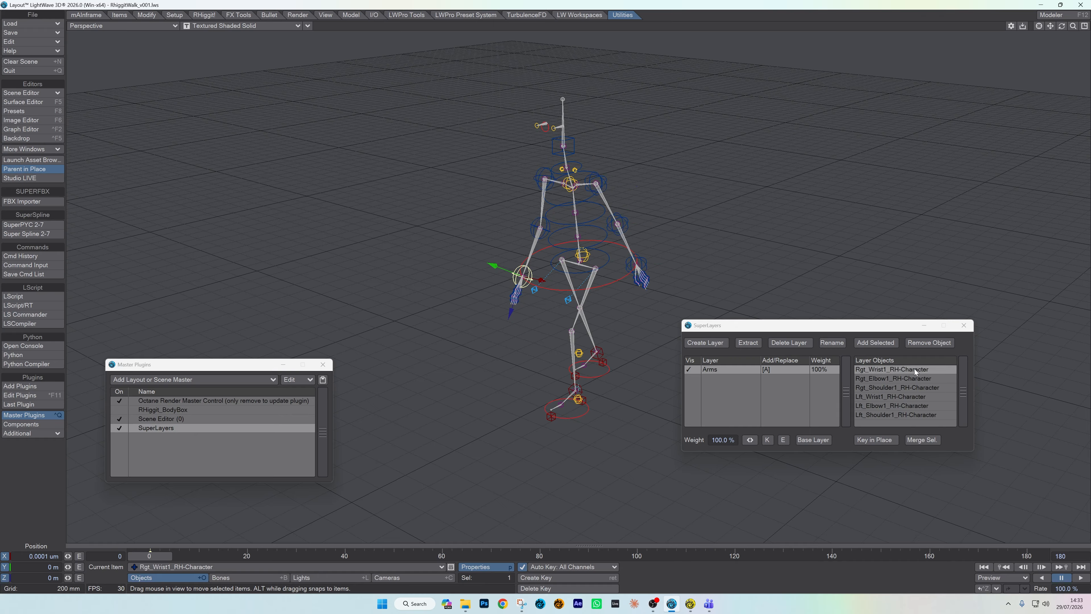
left_click(273, 579)
left_click(1081, 578)
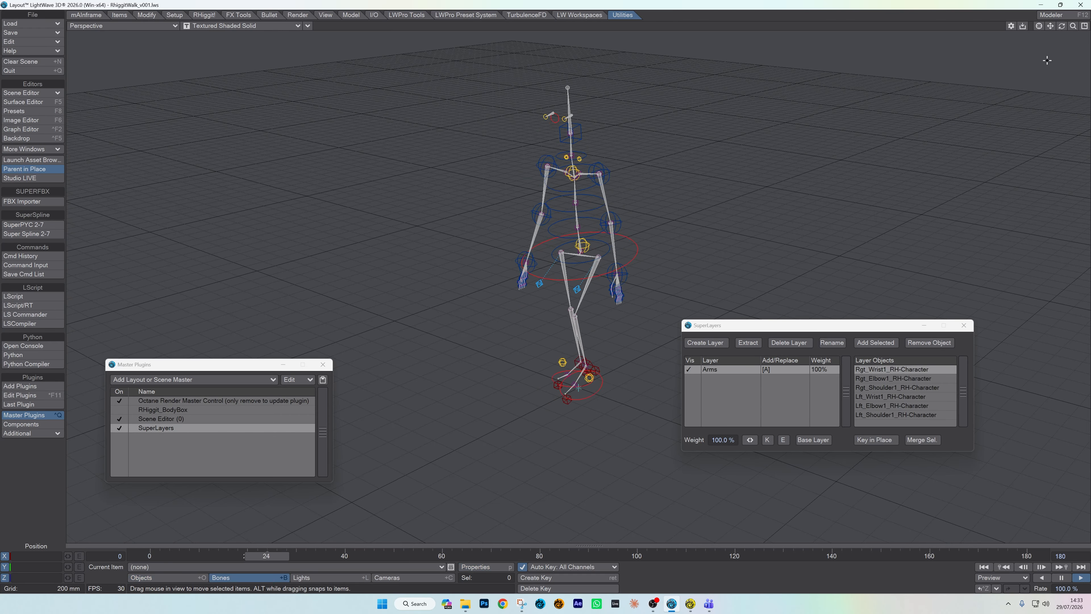
left_click_drag(1062, 26, 1080, 25)
right_click_drag(1050, 27, 1049, 55)
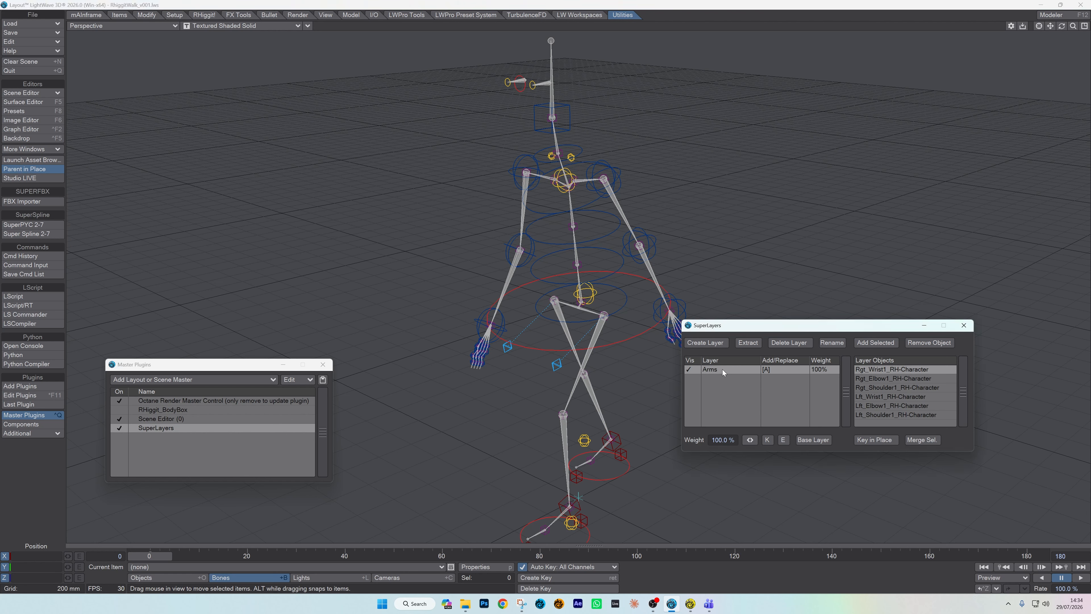
Step: Check the controls assigned to the Arms layer by selecting its layer objects one after another
left_click(909, 370)
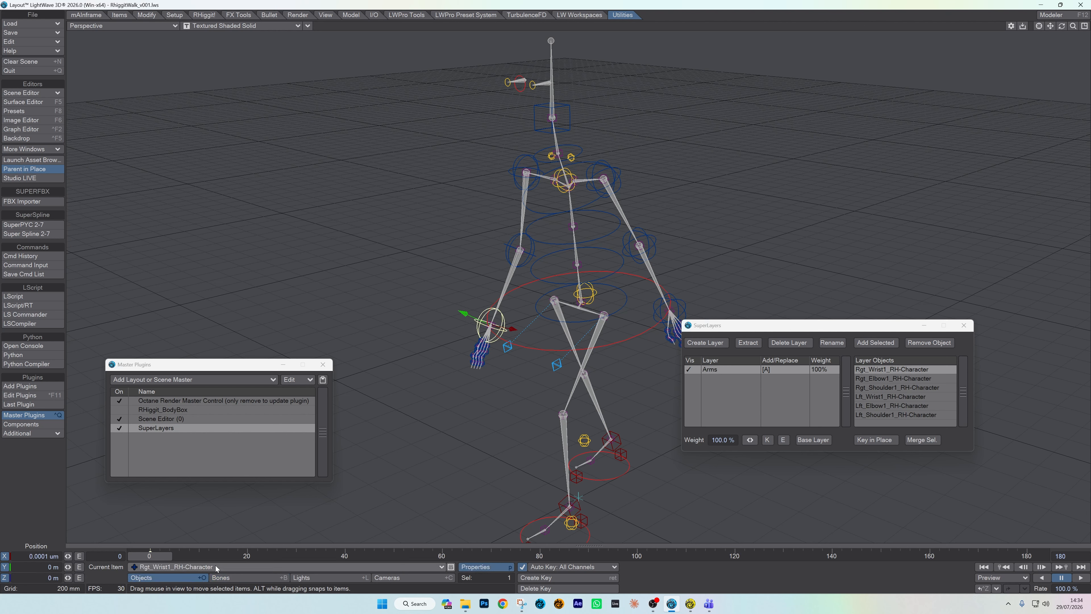
left_click(896, 380)
left_click(899, 389)
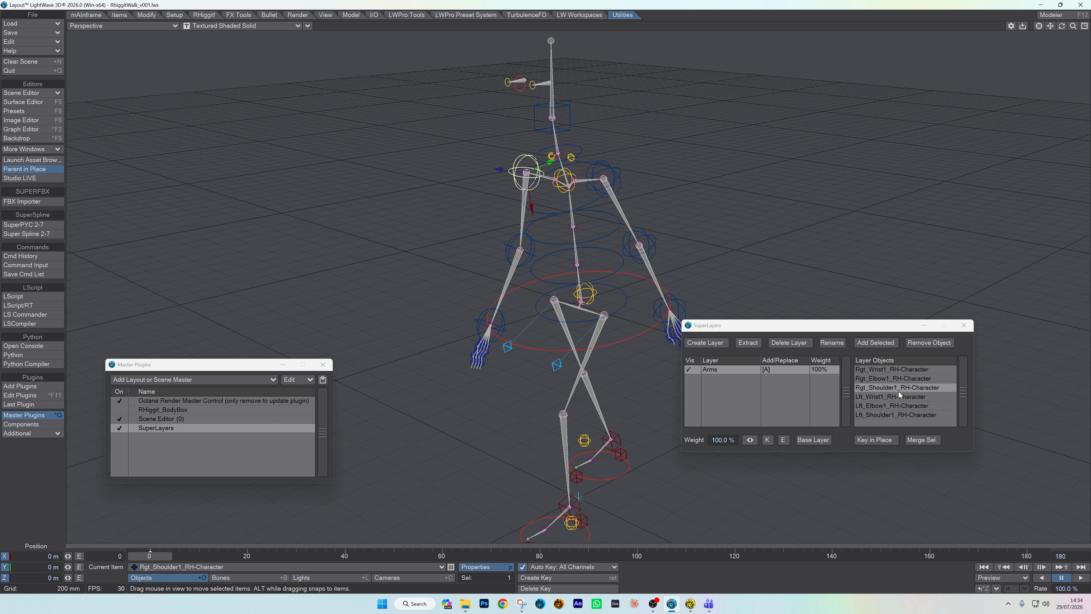
left_click(899, 398)
left_click(901, 406)
left_click(901, 413)
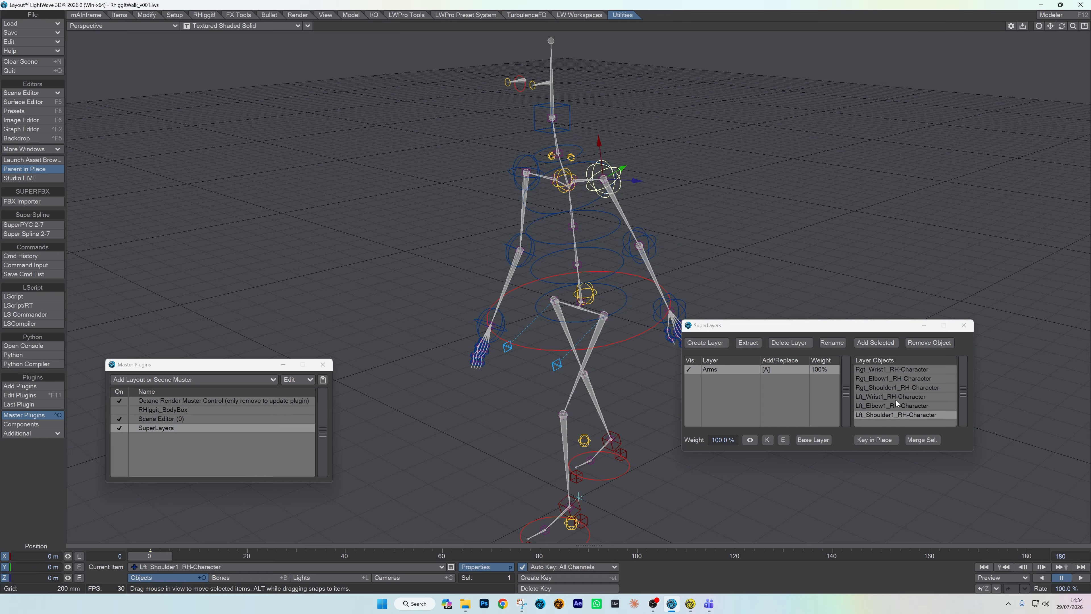
left_click(897, 399)
left_click(896, 405)
left_click(890, 378)
left_click(887, 369)
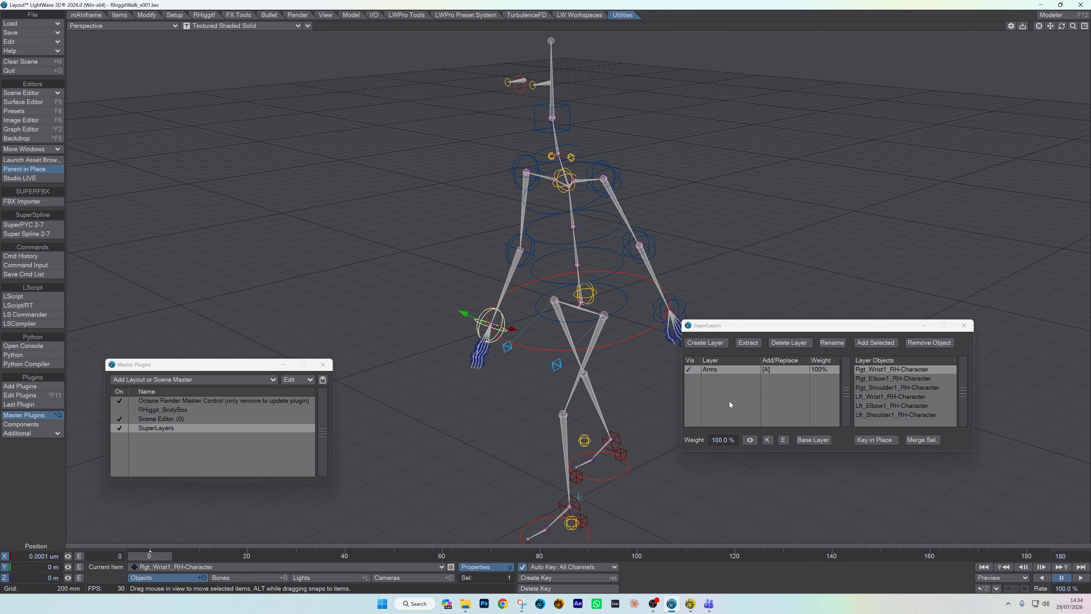
Step: Switch the Arms layer to Replace mode and scrub to frame 54 and back to frame 0 to check the arms
left_click(768, 369)
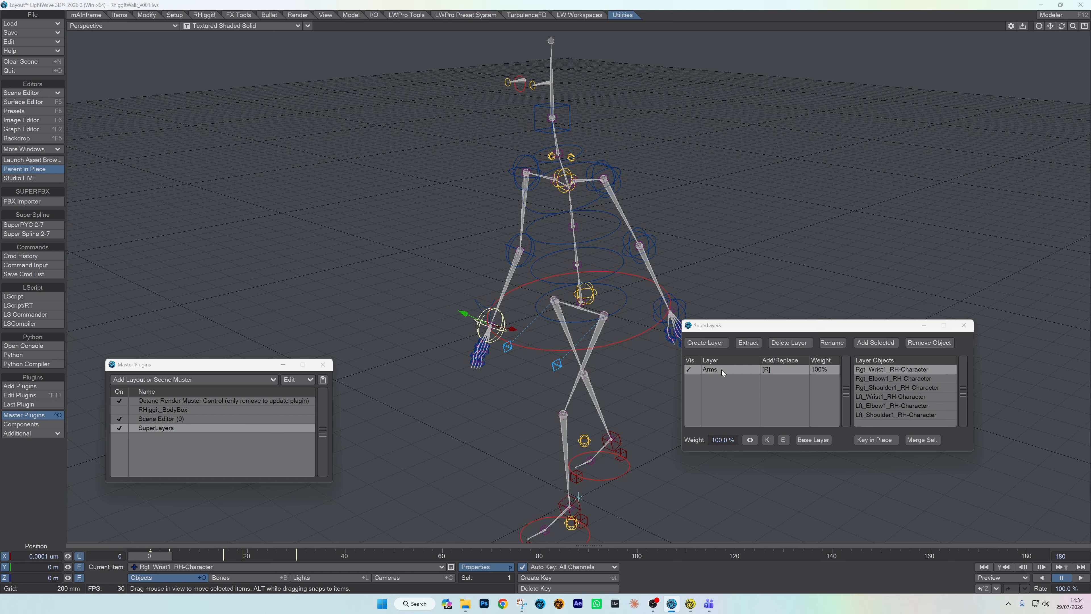
left_click_drag(156, 557, 466, 556)
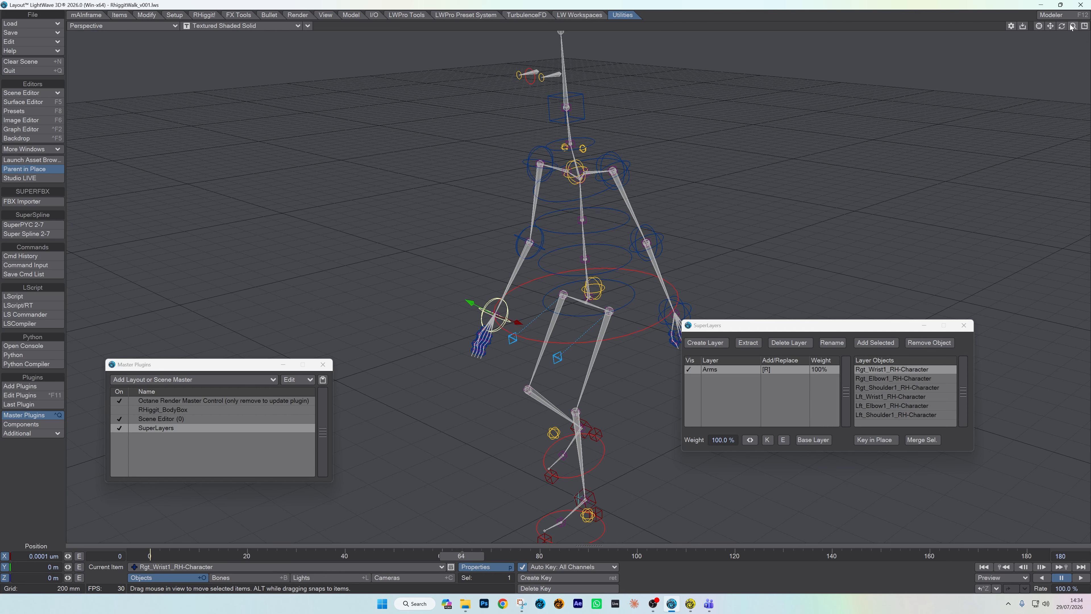
left_click_drag(1072, 27, 885, 143)
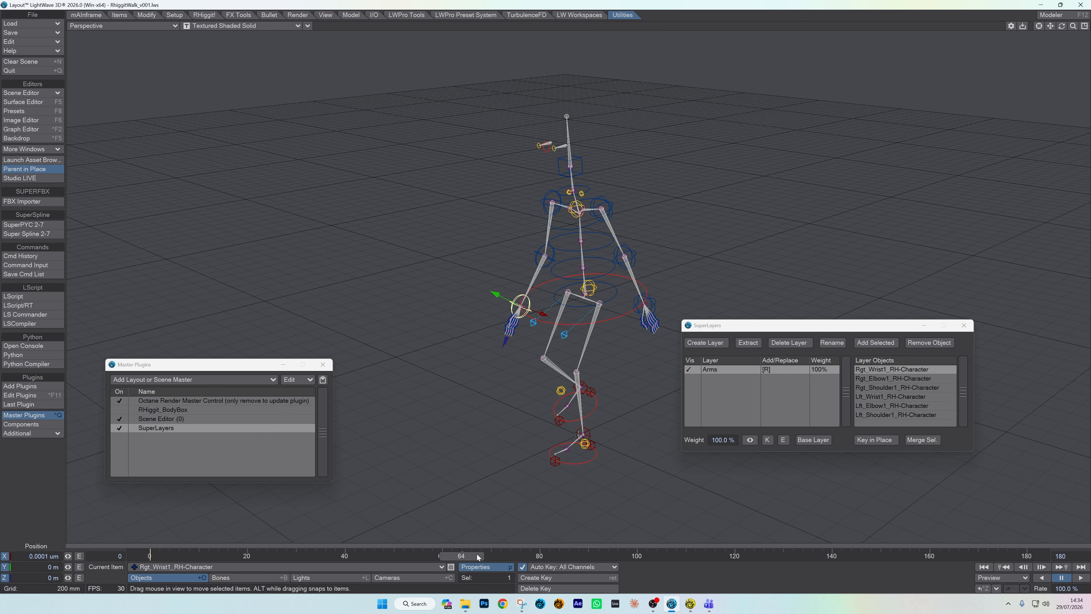
left_click_drag(477, 556, 160, 557)
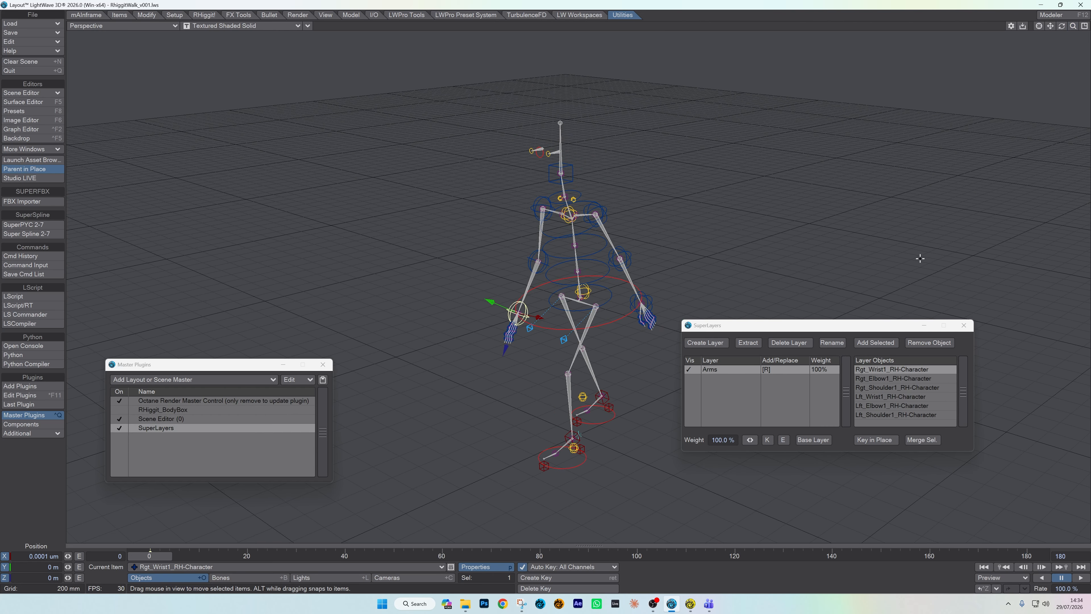
Step: At frame 0, rotate the right shoulder's pitch to about 85.4° and the left shoulder's pitch to about 92° so both arms reach forward
left_click(540, 197)
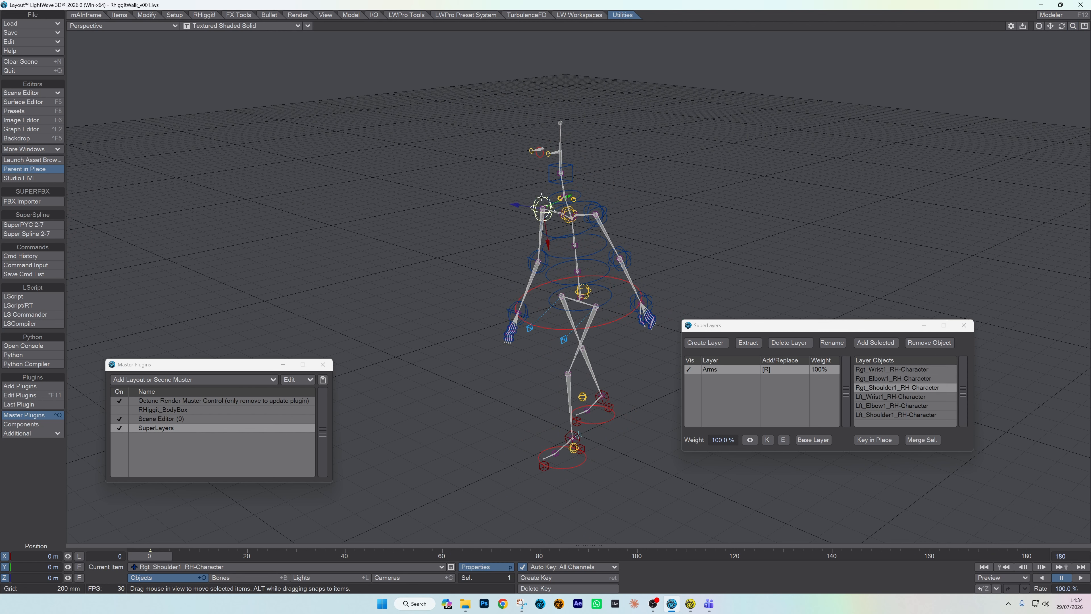
key("y")
left_click_drag(537, 173, 537, 215)
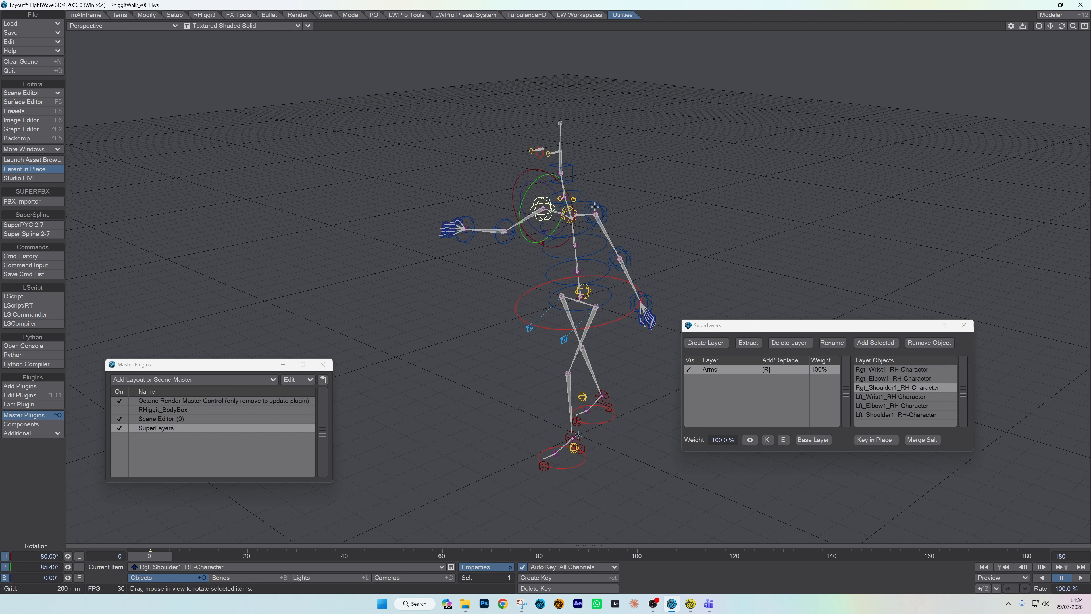
left_click(596, 206)
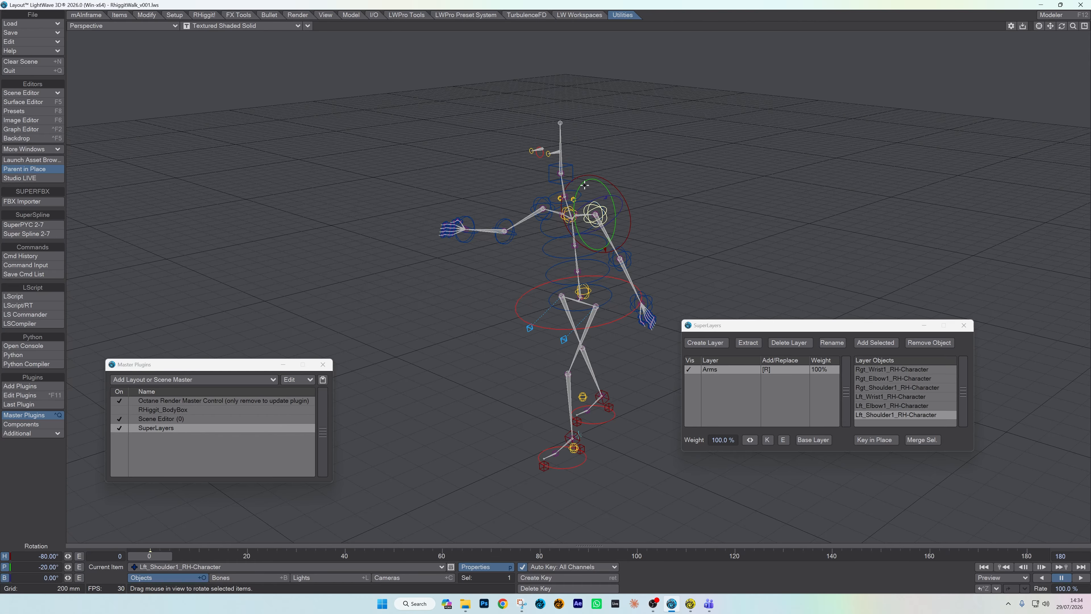
left_click_drag(592, 179, 592, 267)
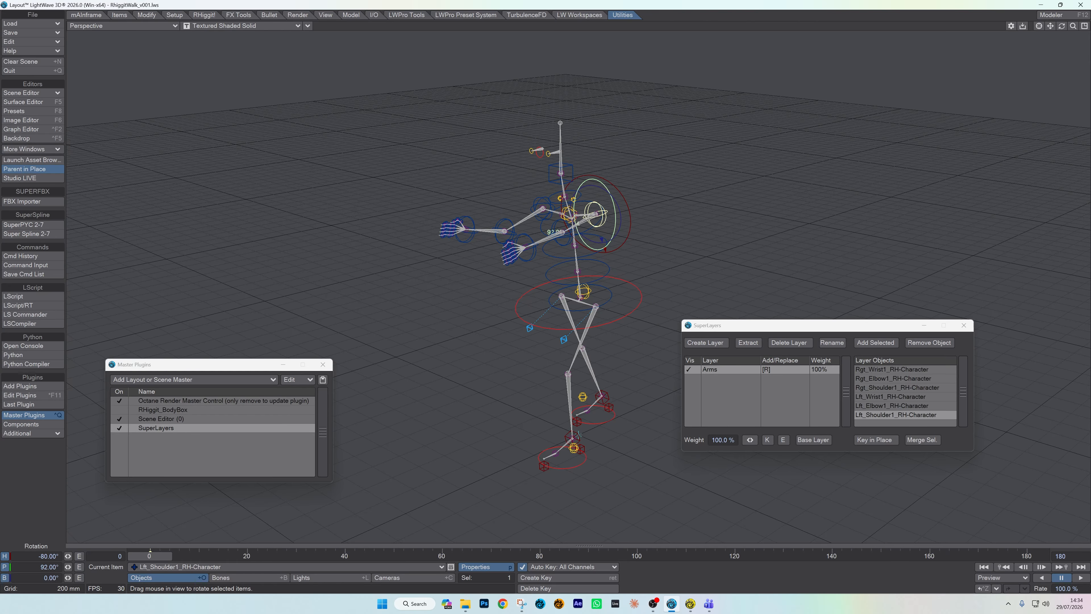
Step: Play the animation from a side view to check the walk with the outstretched arms
left_click_drag(1072, 25, 1017, 469)
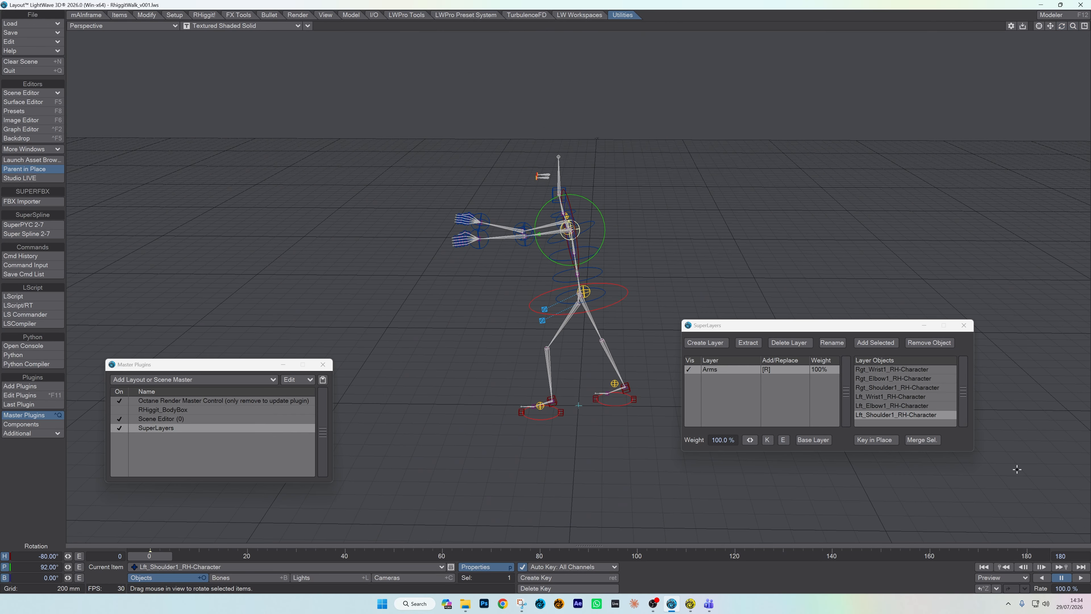
left_click(1081, 577)
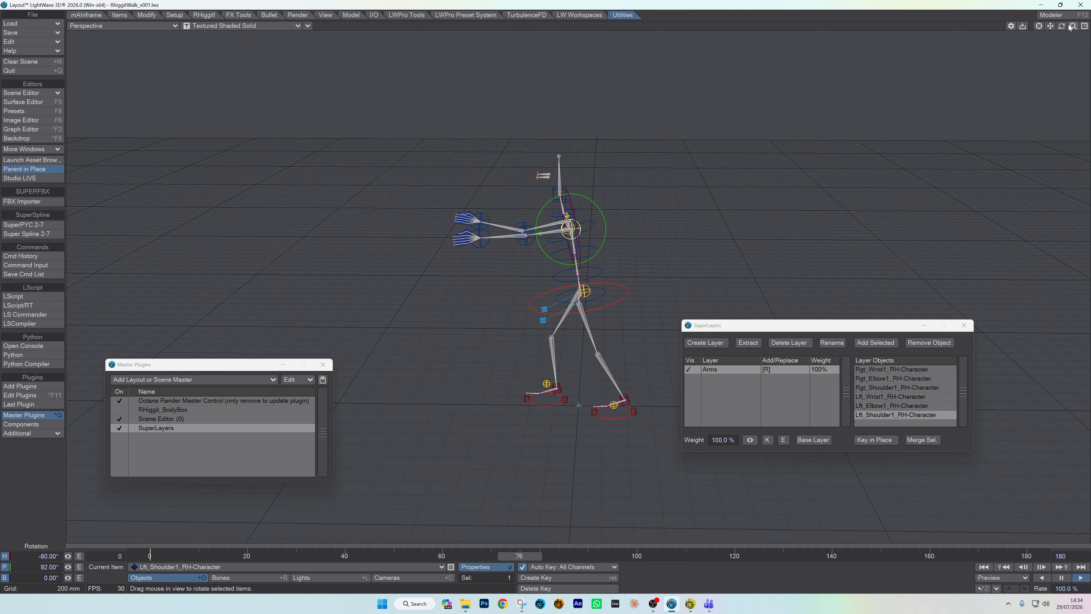
left_click_drag(1073, 26, 1089, 26)
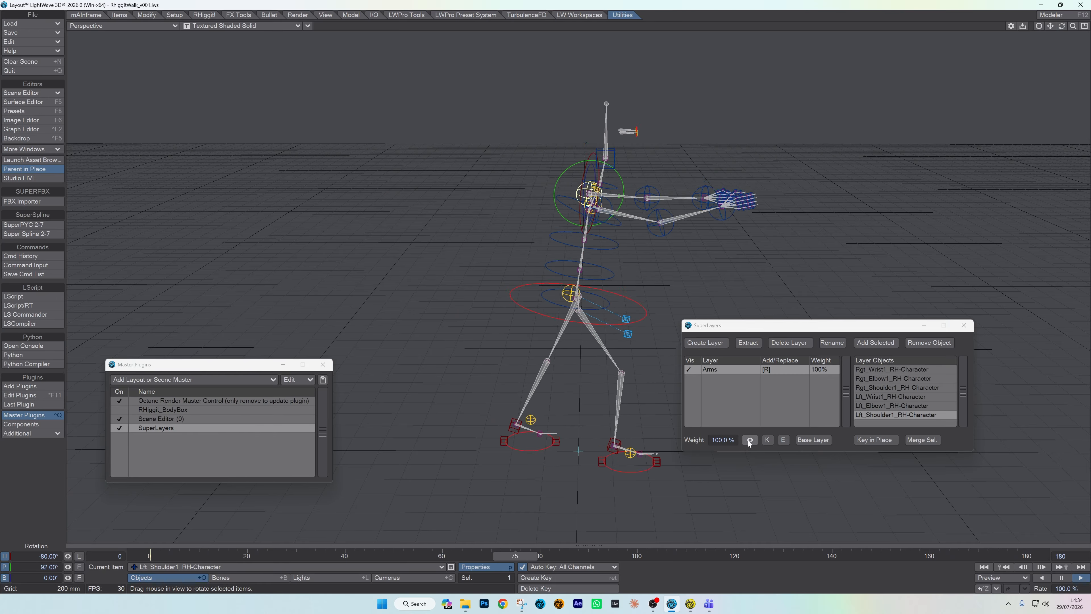
Step: During playback, lower the Arms layer's weight and raise it to 94%, and toggle the layer's visibility off and on
left_click_drag(749, 439, 669, 440)
left_click_drag(749, 441, 822, 441)
left_click(691, 369)
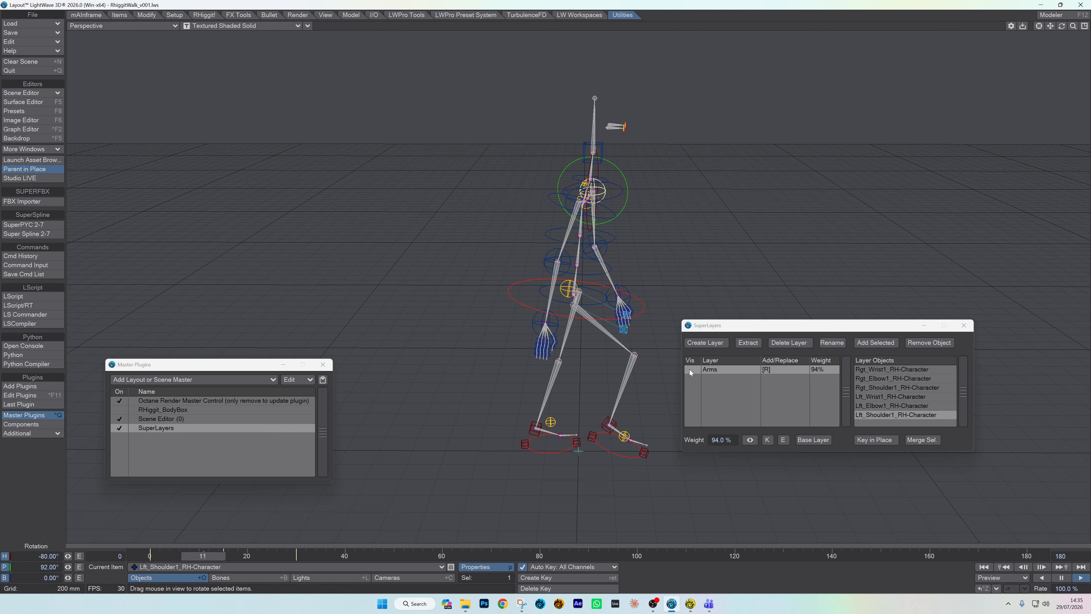
left_click(690, 369)
left_click(690, 370)
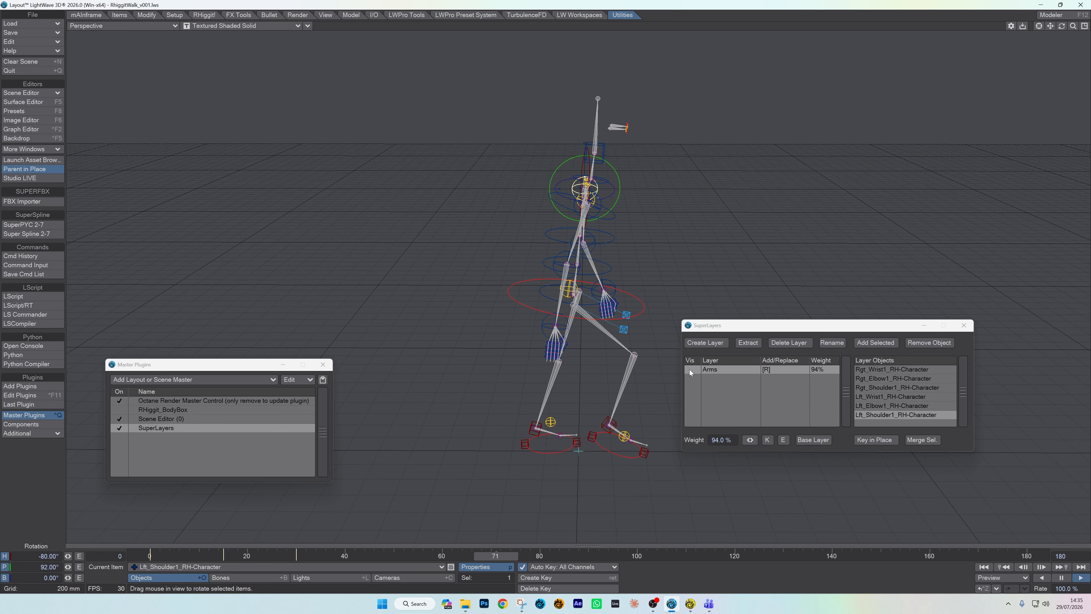
left_click(689, 369)
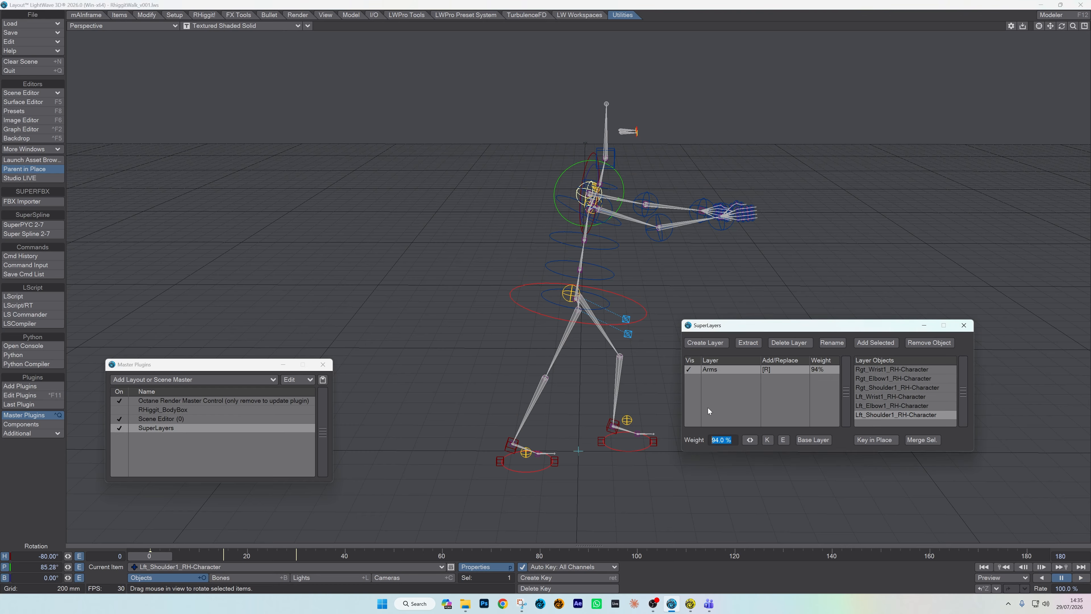
Step: Set the Arms layer's weight to 100% and key it at frames 0 and 120
type("100")
key("Return")
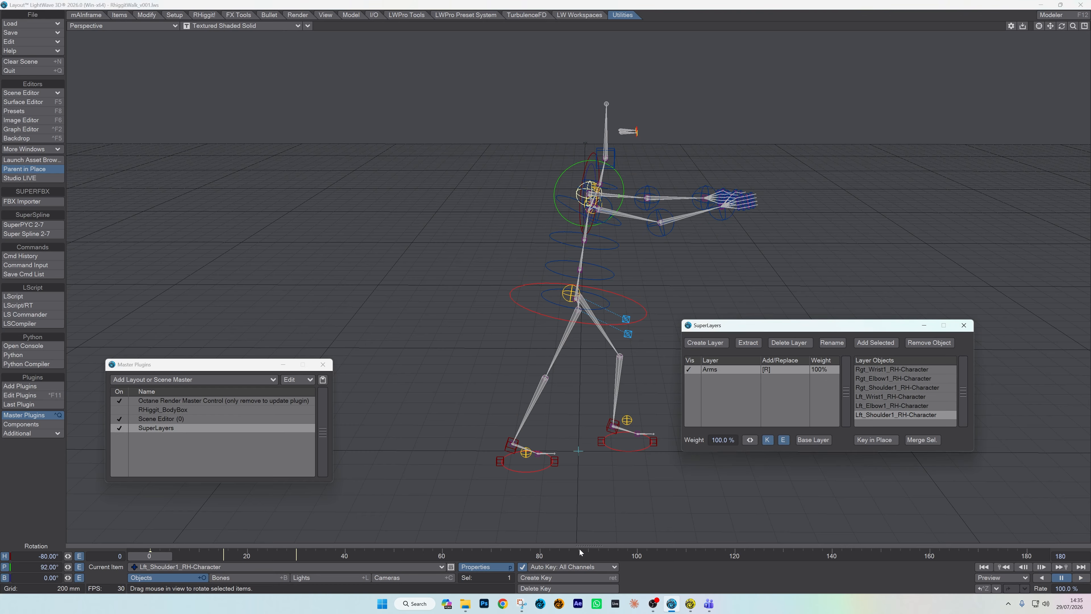
left_click(726, 369)
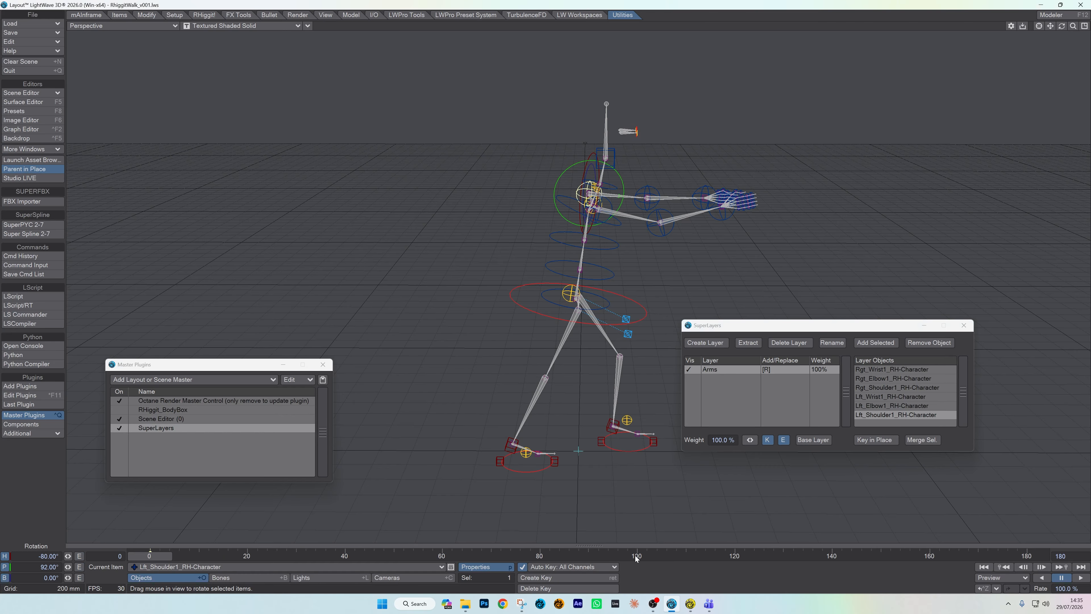
left_click(737, 555)
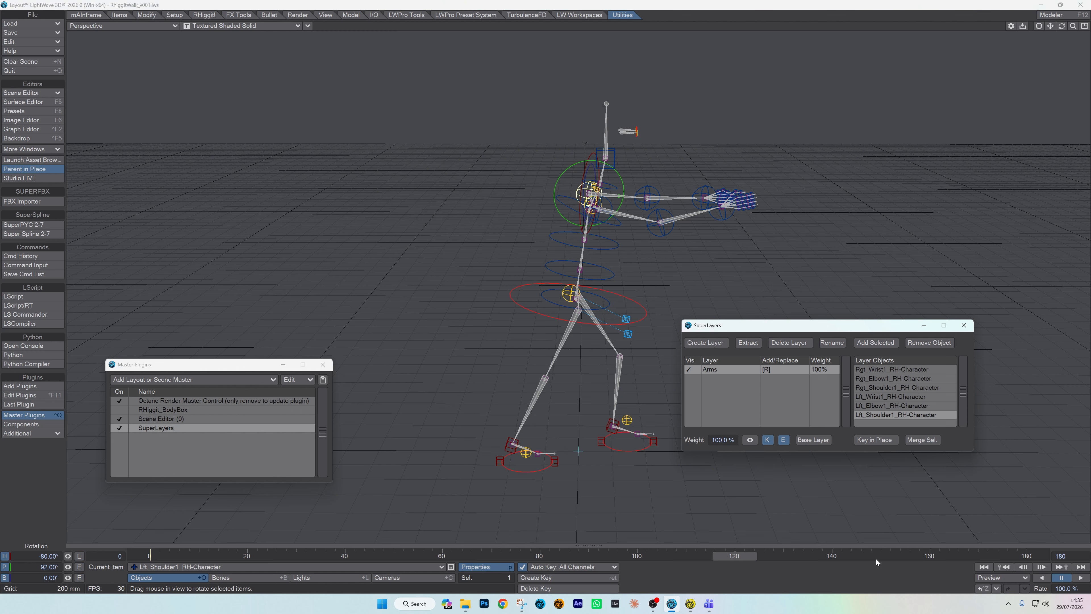
Step: Key the Arms layer's weight at 0% on frame 140
left_click(832, 559)
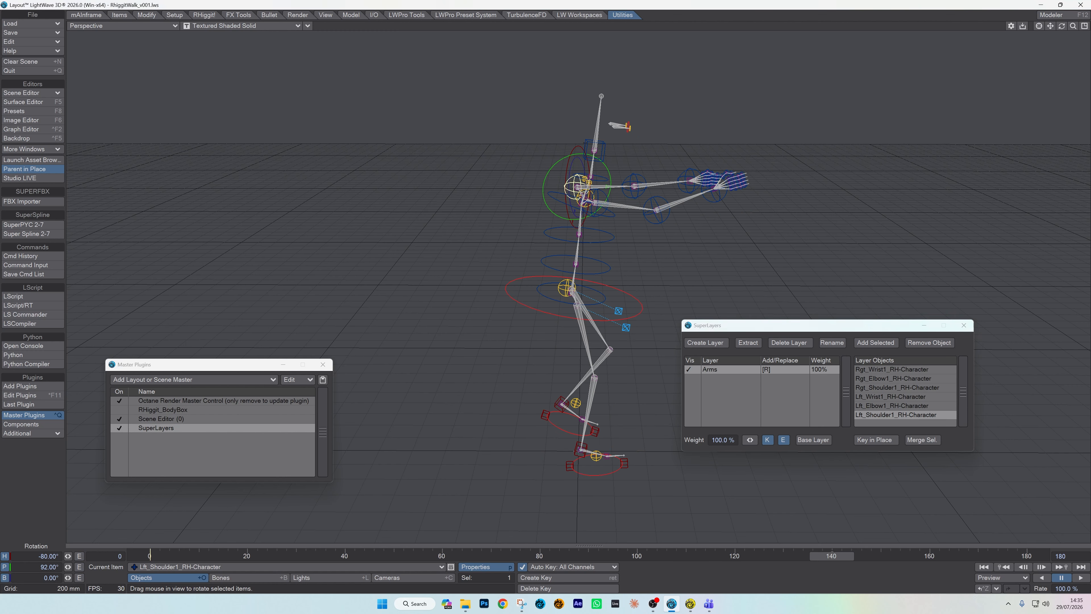
left_click(734, 440)
type("0")
key("Return")
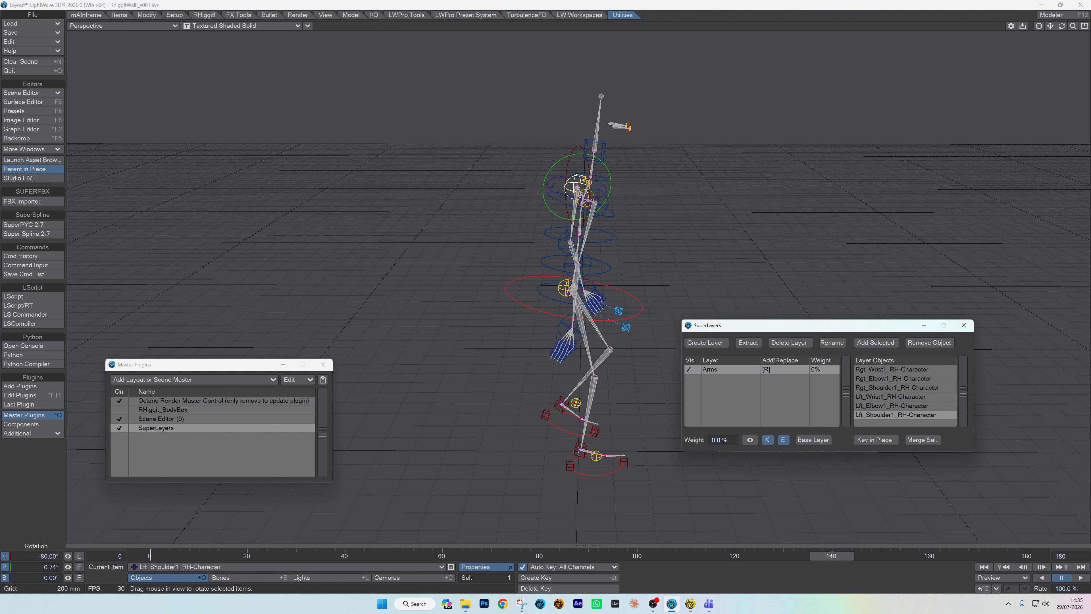
Step: Scrub back to frame 0 and play the animation to review the keyed weight transition
left_click_drag(817, 560, 134, 559)
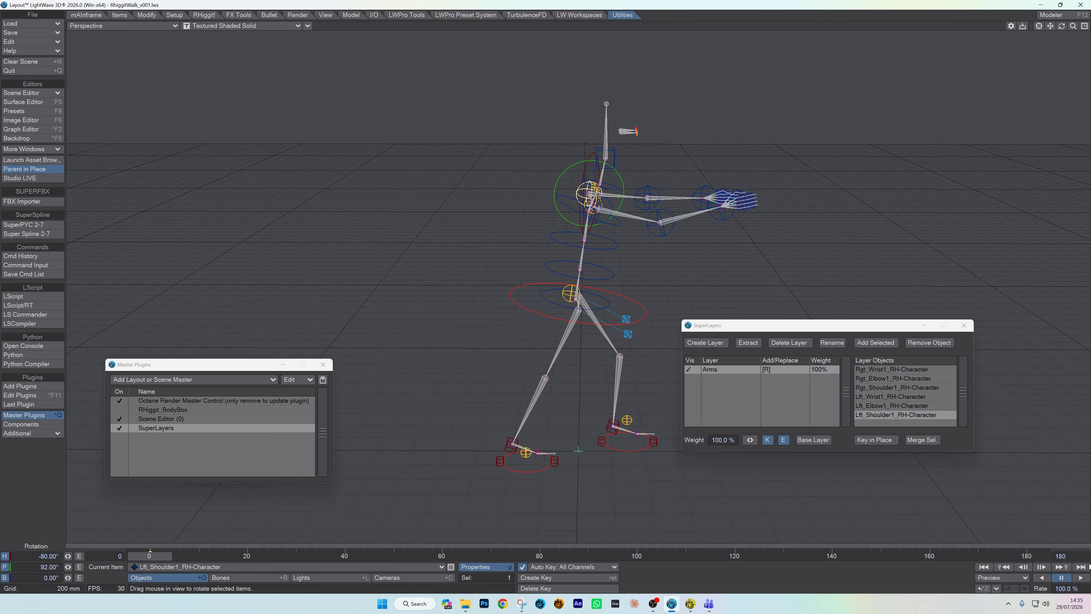
left_click(1081, 577)
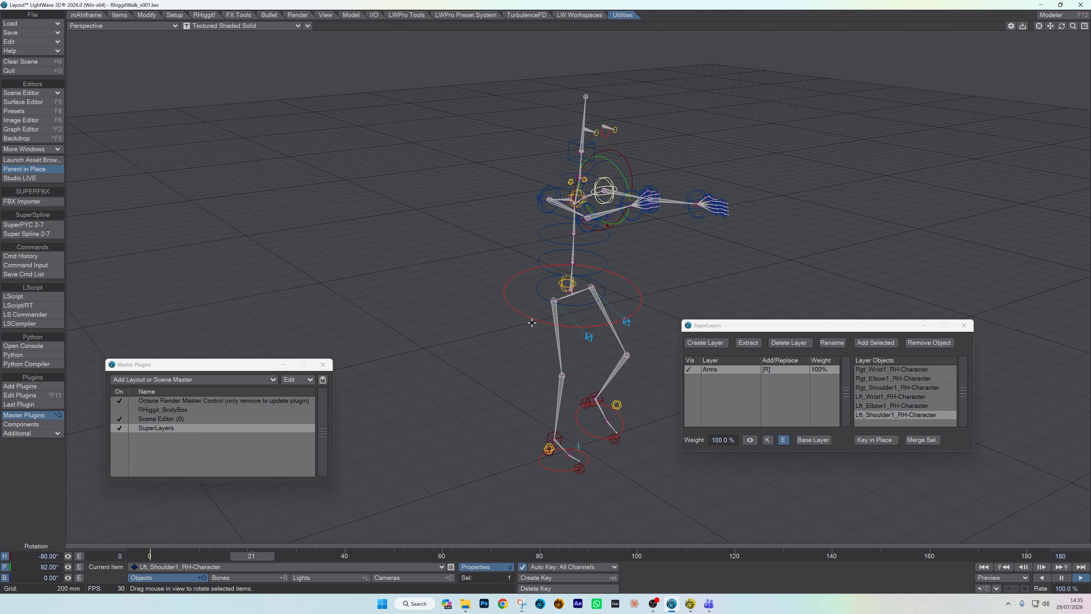
Step: Review the keyed weight transition from several viewing angles during playback, and stop the animation at frame 0
left_click_drag(1061, 29, 1042, 48)
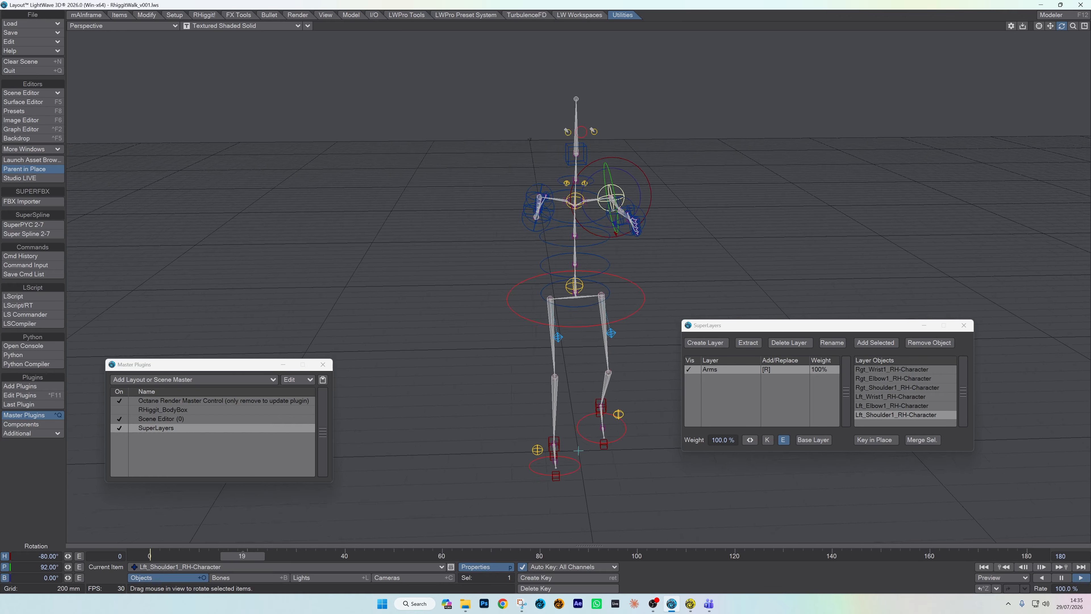
left_click_drag(83, 202, 594, 205, "alt")
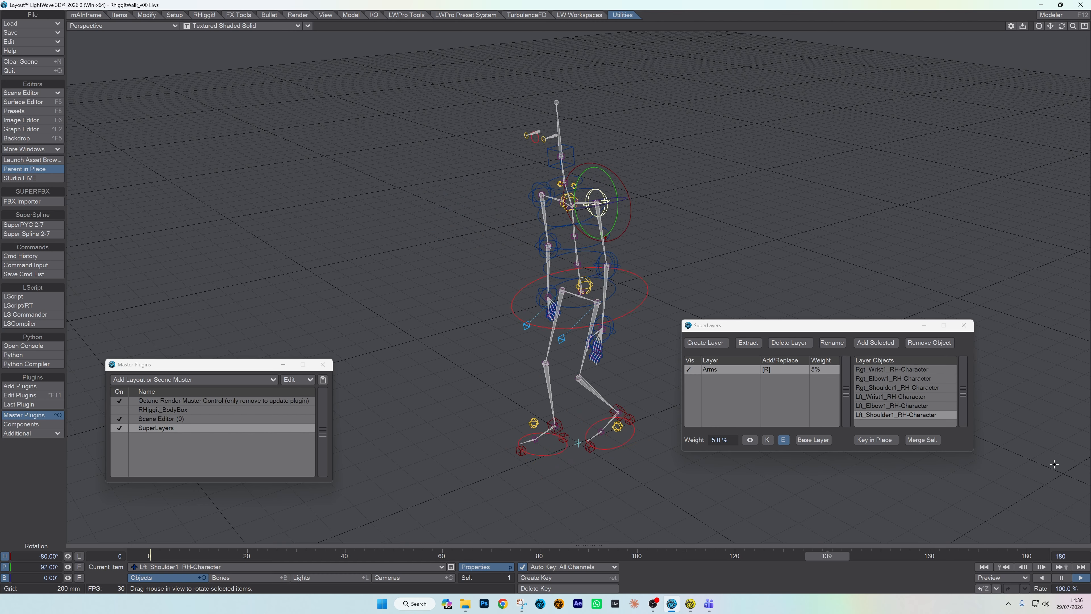
left_click(1062, 578)
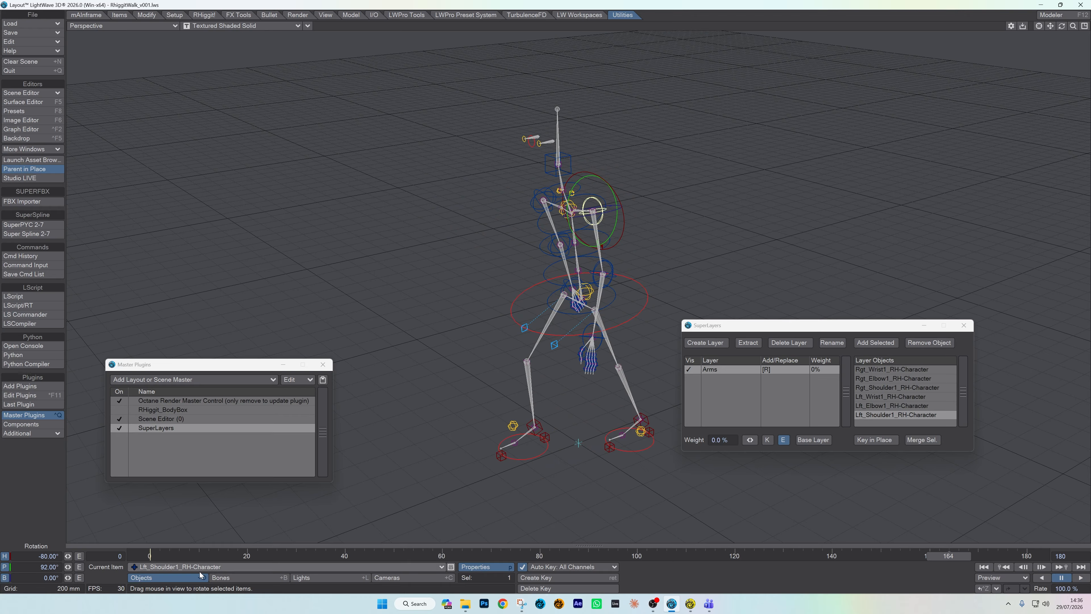
left_click(150, 555)
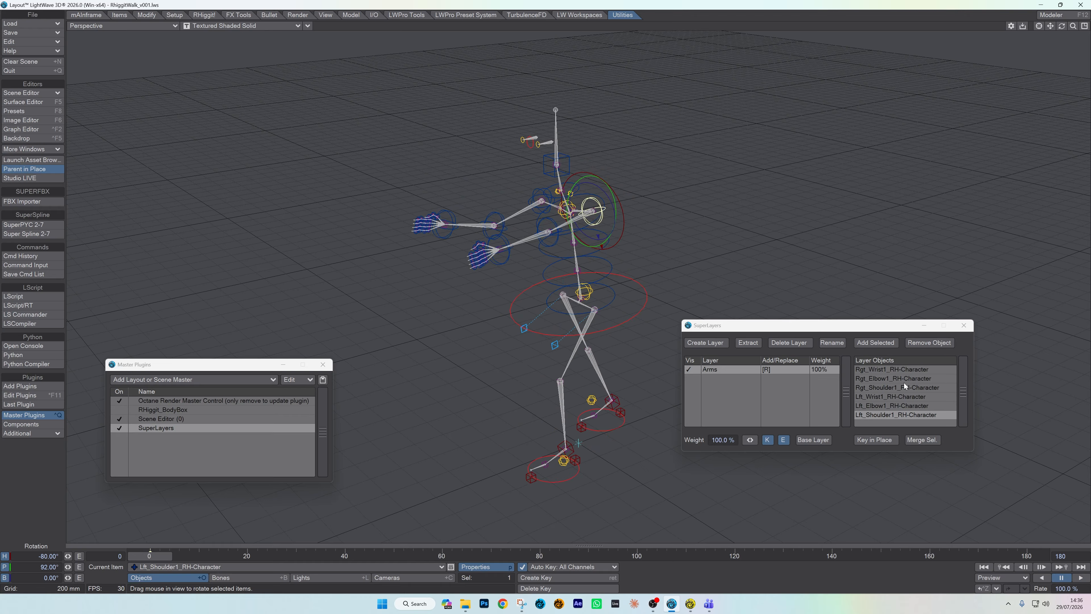
Step: Select the Arms layer's shoulder, elbow and wrist controls individually from its object list, and select all six together
left_click(889, 369)
left_click(893, 379)
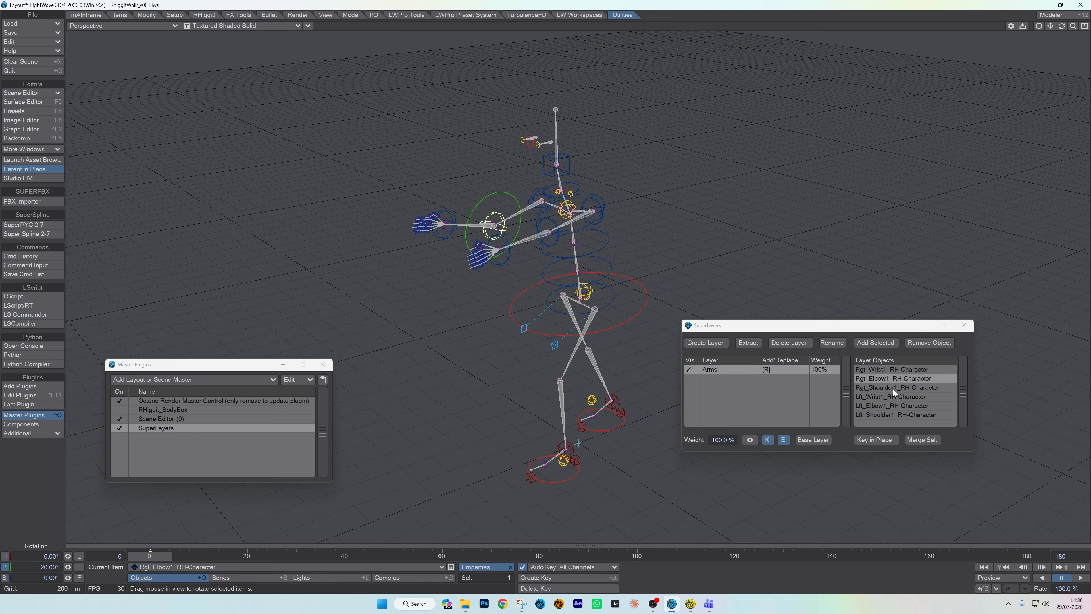
left_click(894, 388)
left_click(897, 396)
left_click(898, 406)
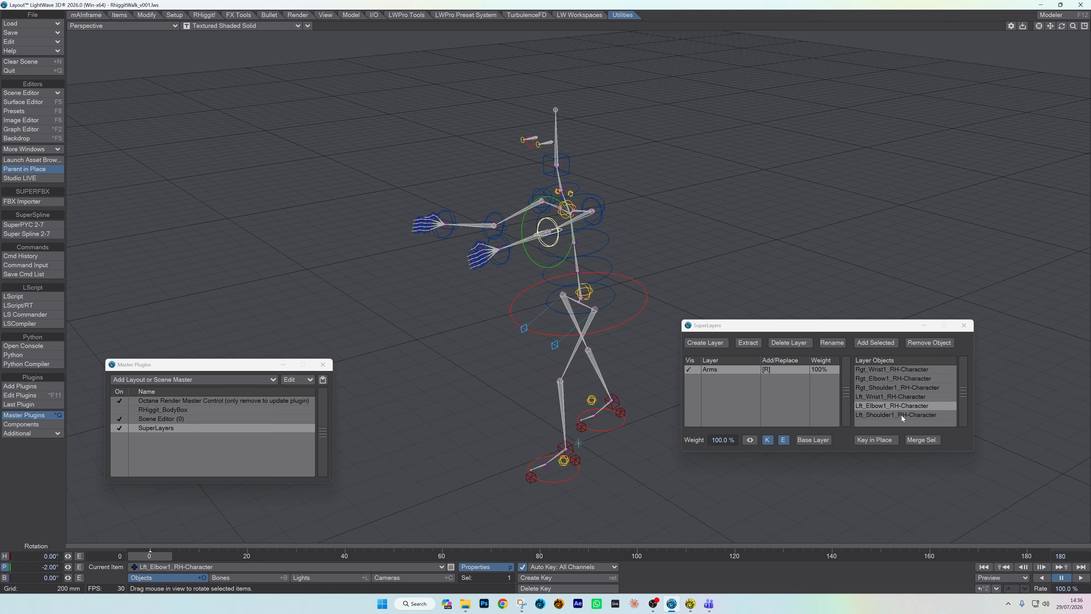
left_click(901, 415)
left_click(888, 398)
left_click(880, 388)
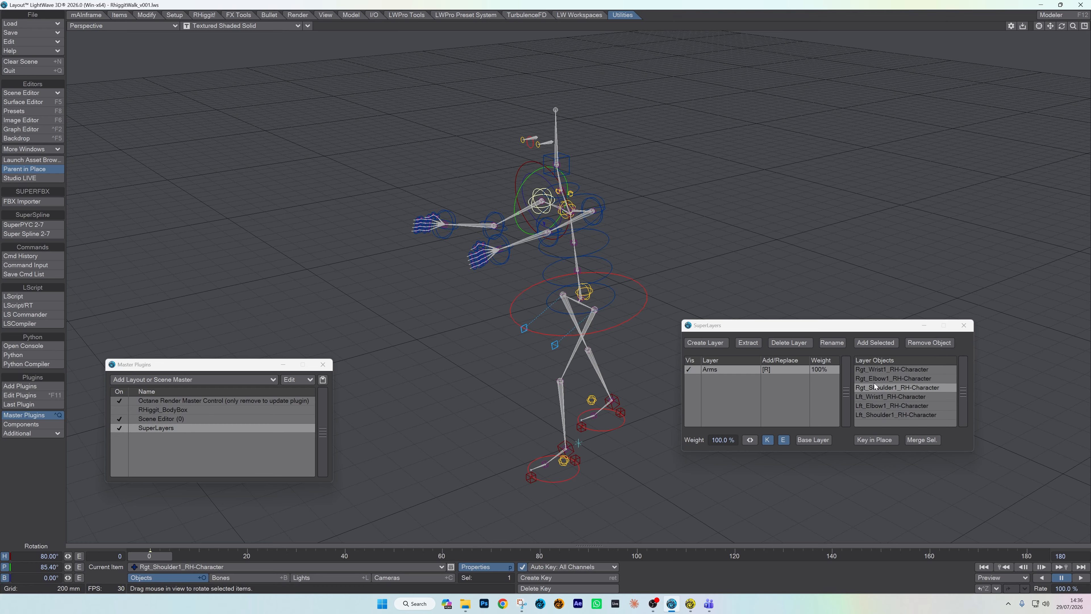
left_click(875, 368)
left_click(886, 415, "shift")
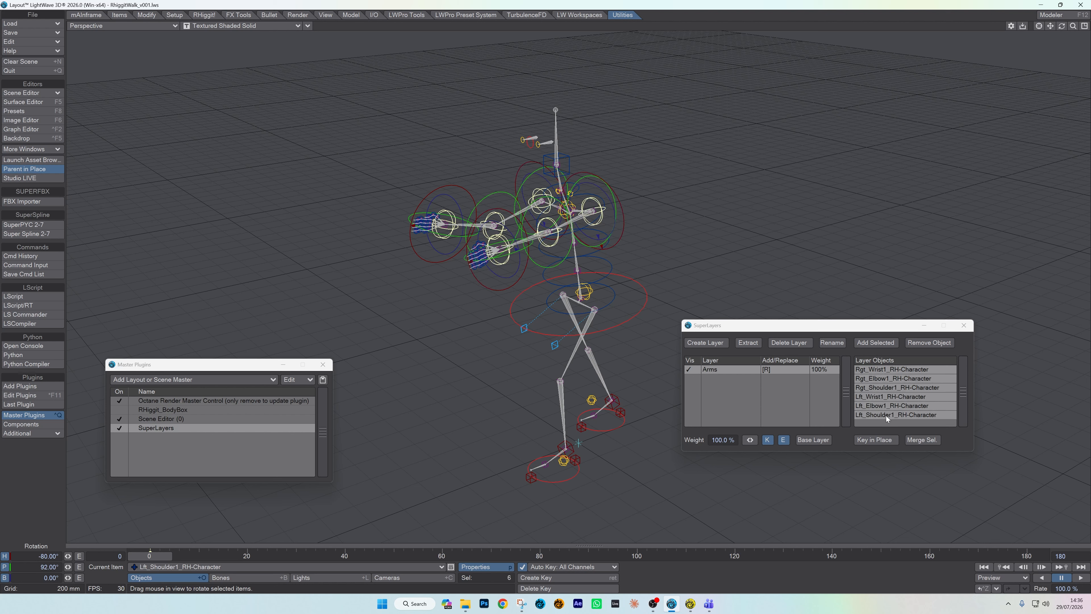
Step: Go through the Arms layer's objects one at a time from Rgt_Wrist1 to Lft_Shoulder1 and back to Rgt_Elbow1
left_click(912, 371)
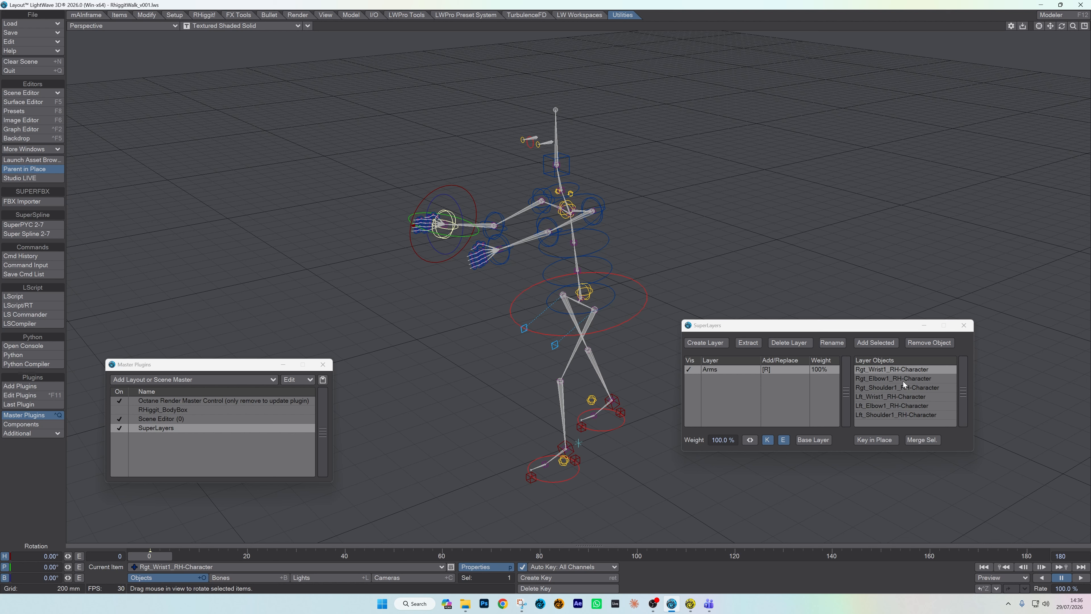
left_click(903, 380)
left_click(906, 388)
left_click(903, 397)
left_click(902, 408)
left_click(901, 416)
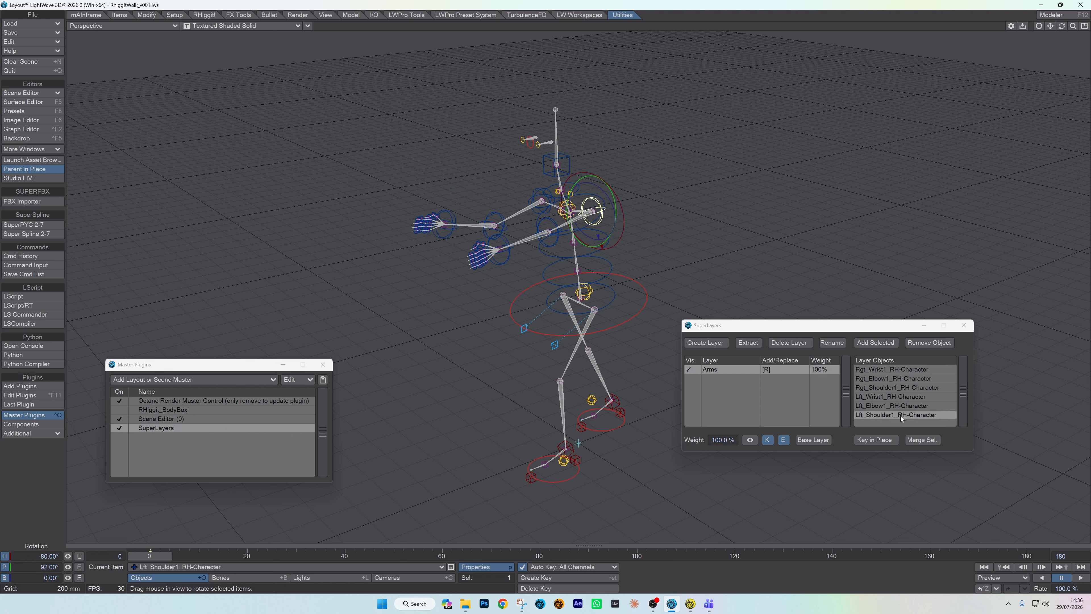
left_click(903, 378)
Step: Remove the right wrist, shoulder and elbow controls from the Arms layer
left_click(899, 371)
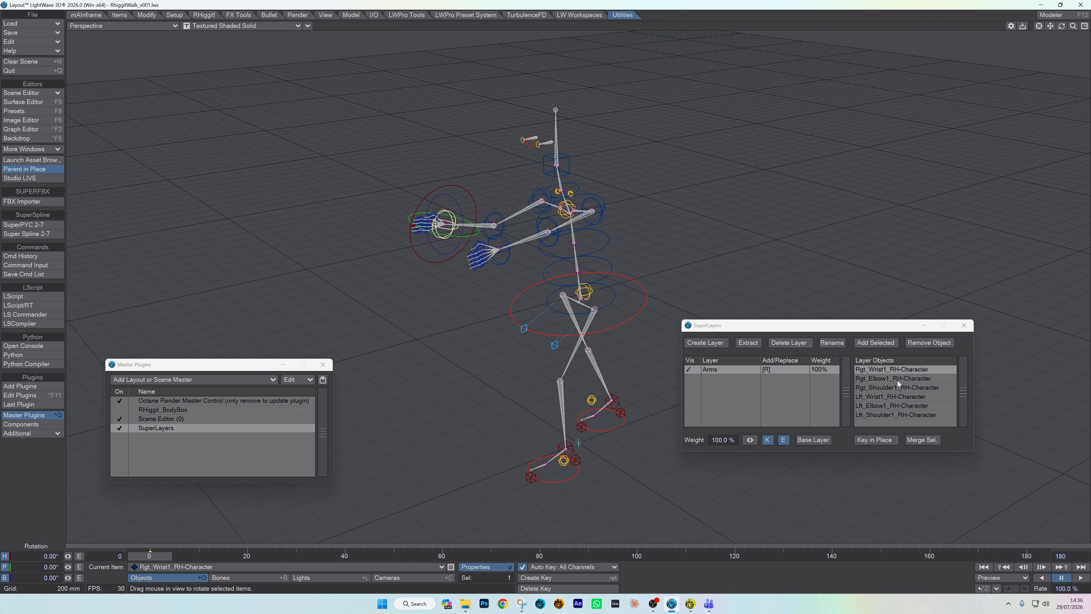
mouse_move(1066, 29)
left_mouse_down()
mouse_move(1023, 30)
mouse_move(1062, 27)
left_mouse_up()
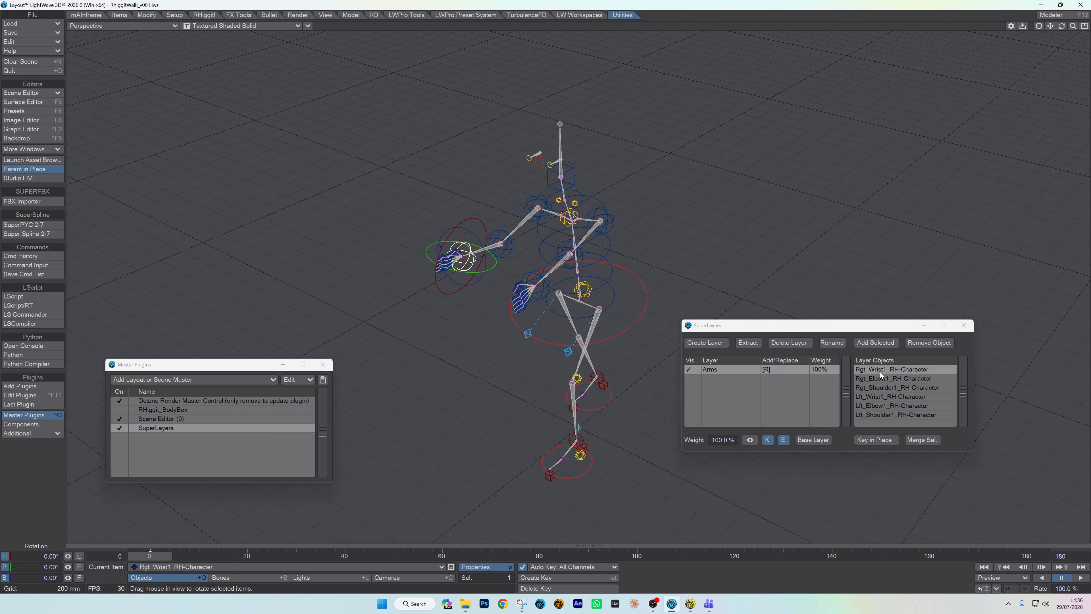
left_click(931, 343)
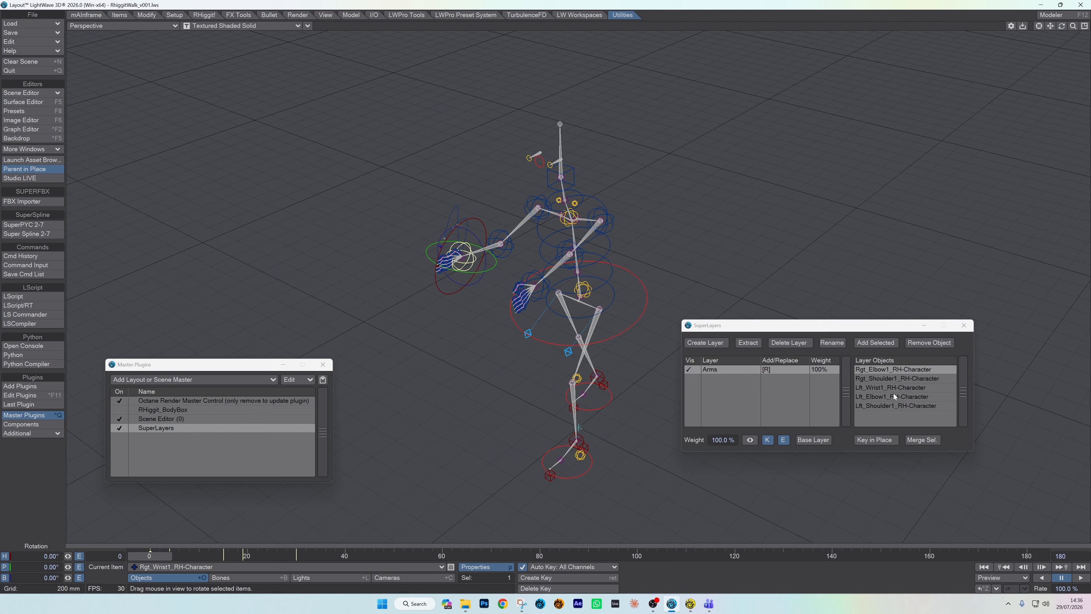
left_click(899, 377)
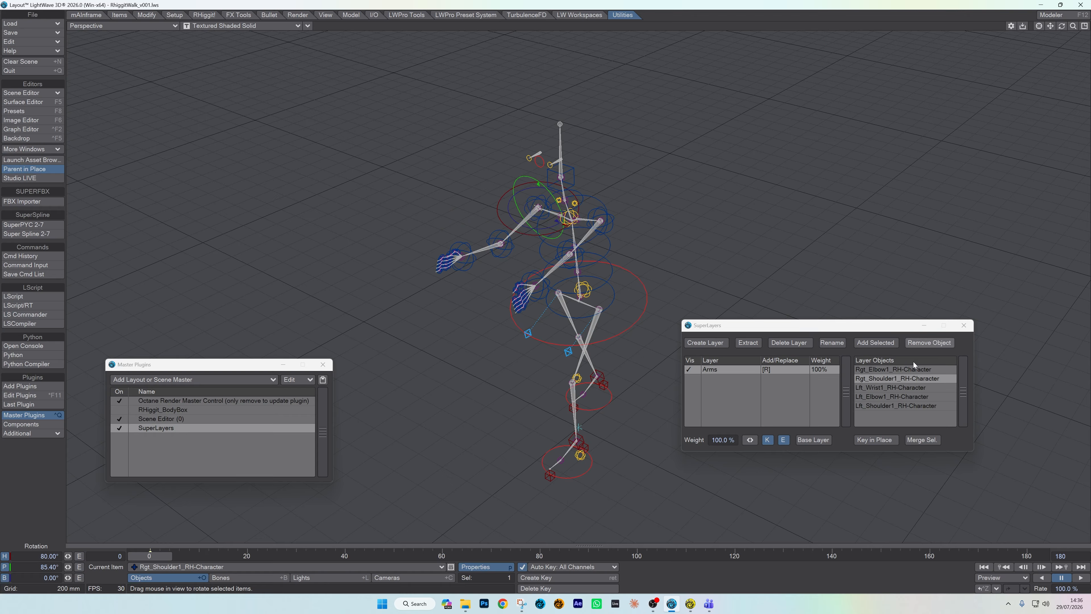
left_click(924, 343)
left_click(923, 342)
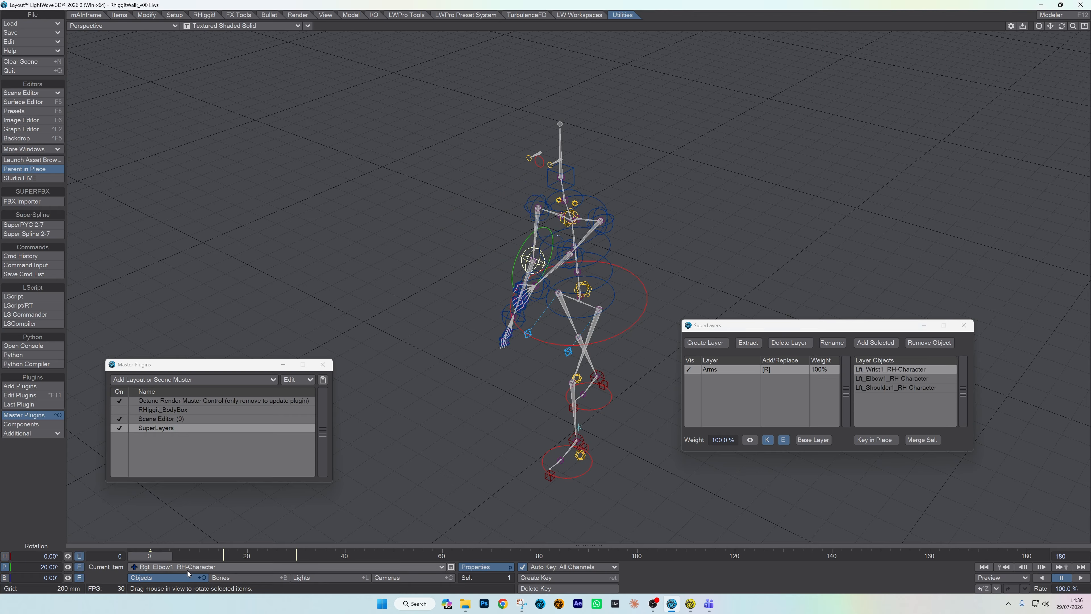
Step: Play the animation from different viewing angles to compare the layered left arm with the right arm, and return to frame 0
left_click(1081, 578)
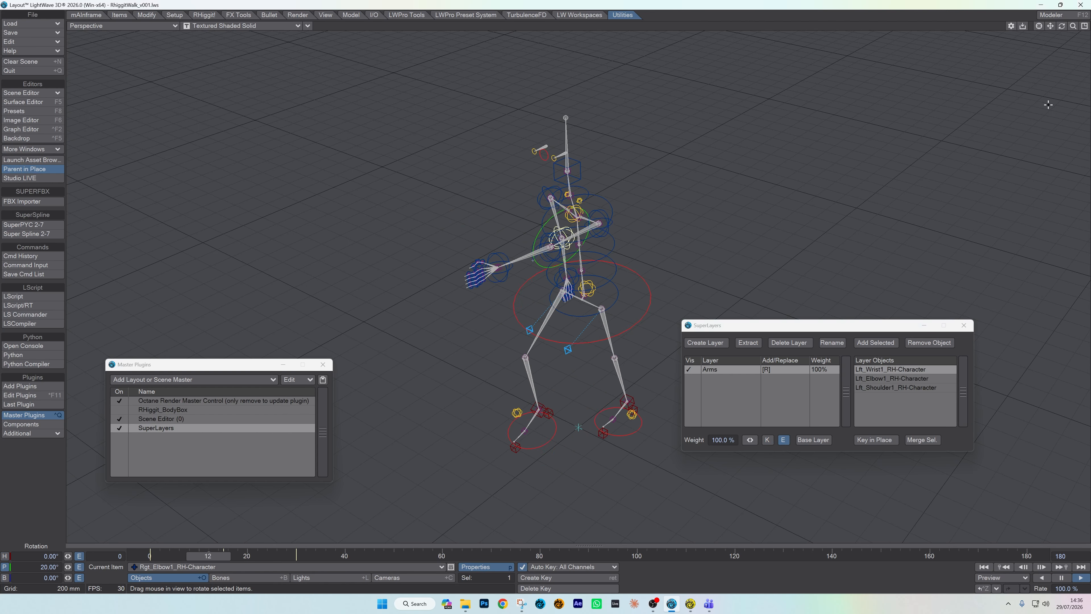
mouse_move(1063, 26)
left_mouse_down()
mouse_move(1083, 17)
mouse_move(1062, 26)
mouse_move(1072, 31)
left_mouse_up()
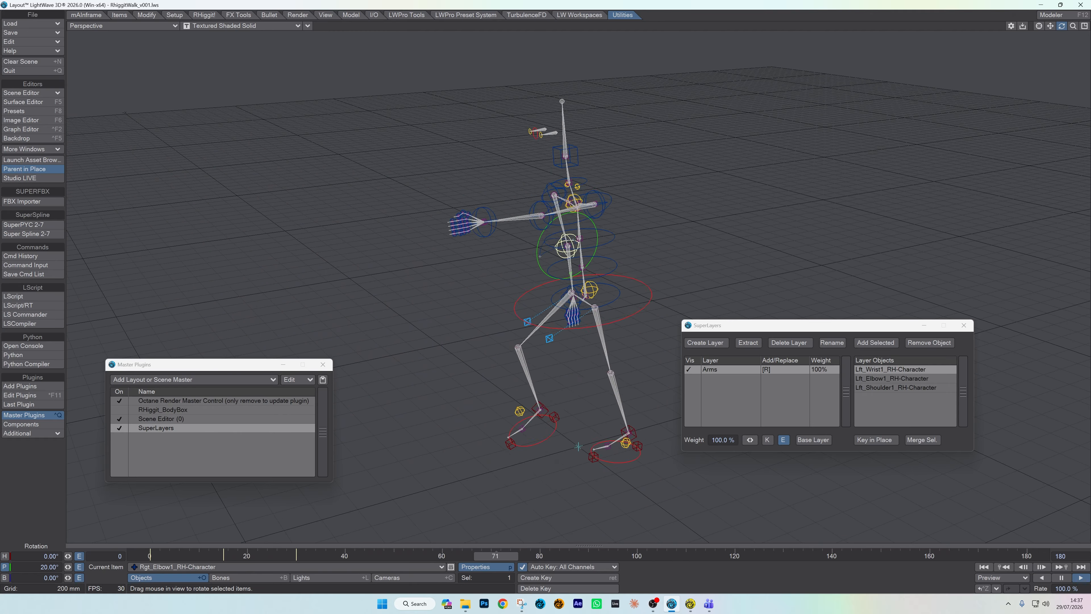
left_click(282, 577)
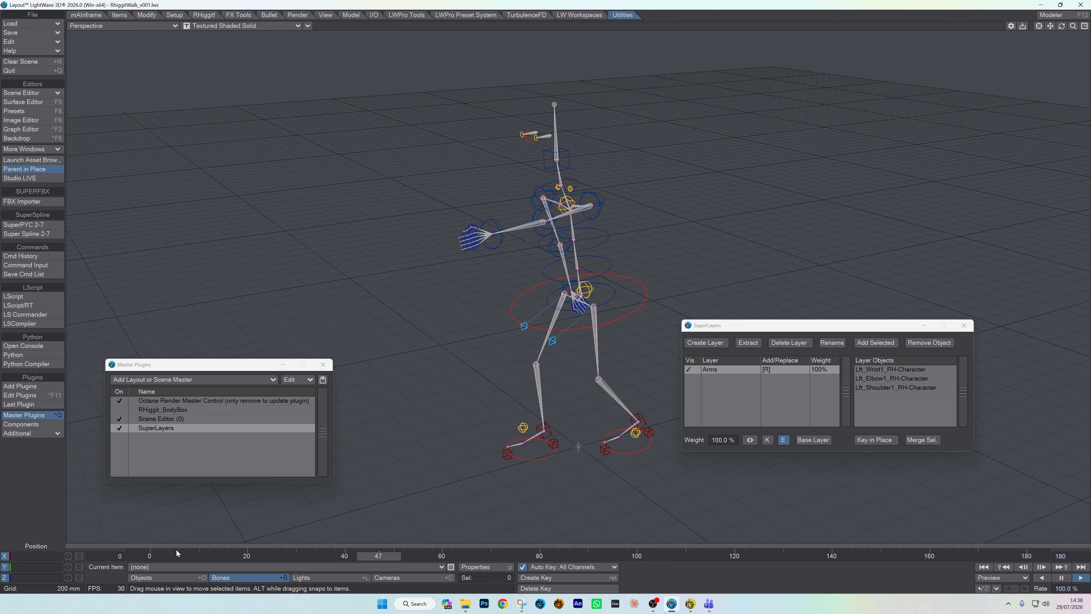
left_click(149, 556)
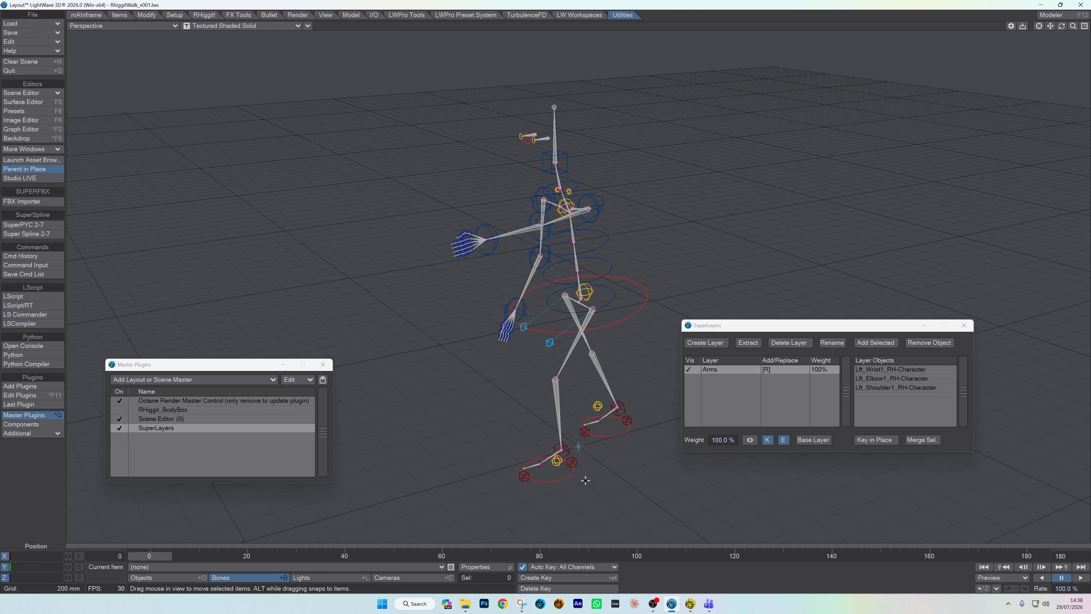
Step: Select the Lft_Leg1_IKG control, add it to the Arms layer during playback, and remove it from the layer
left_click(556, 481)
left_click(556, 482)
key("y")
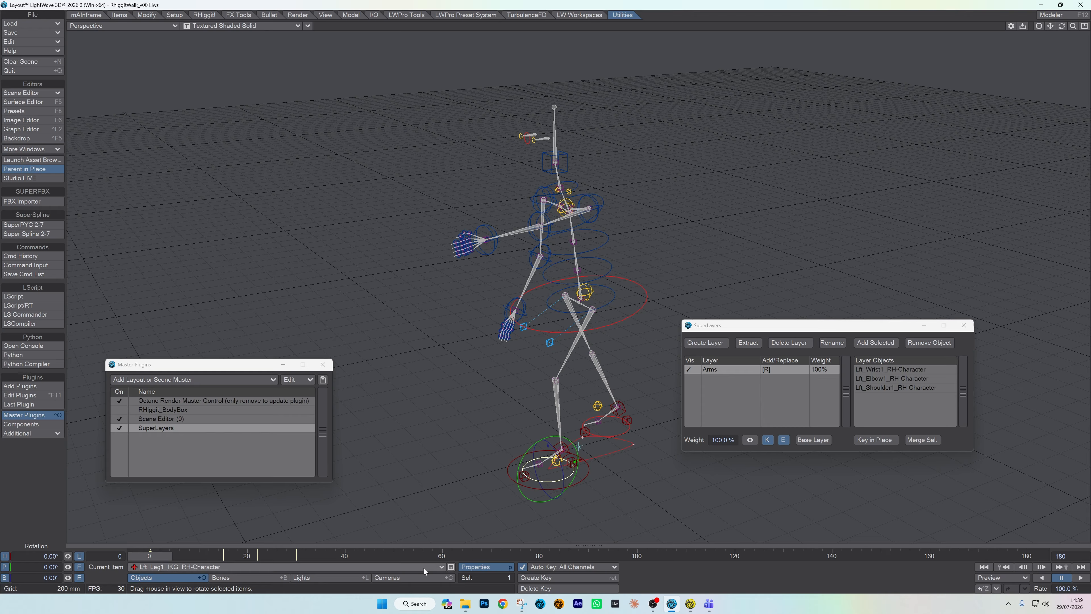
left_click(1081, 577)
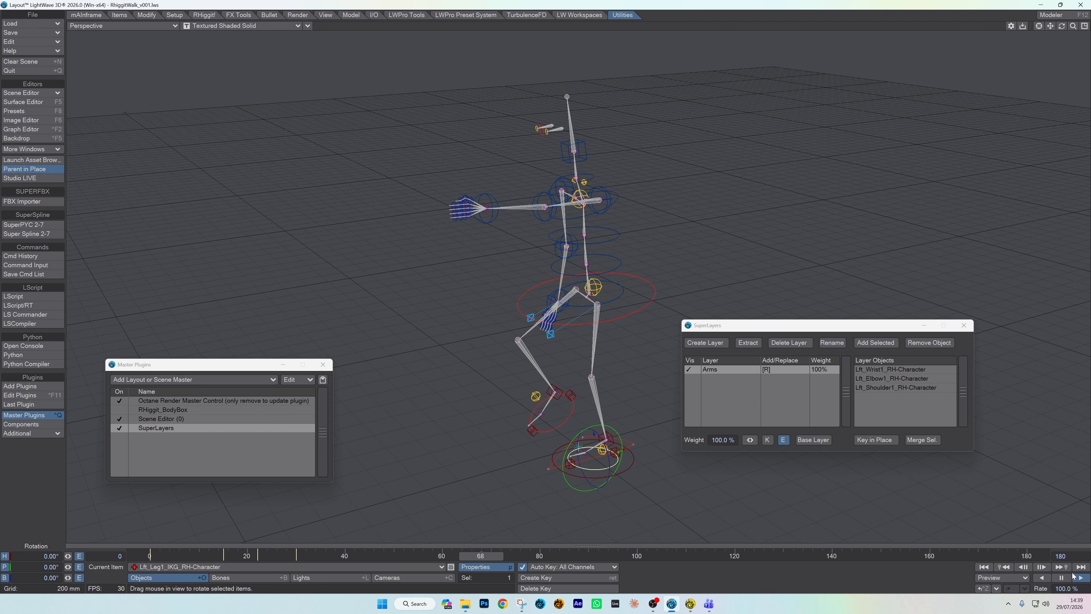
left_click(869, 343)
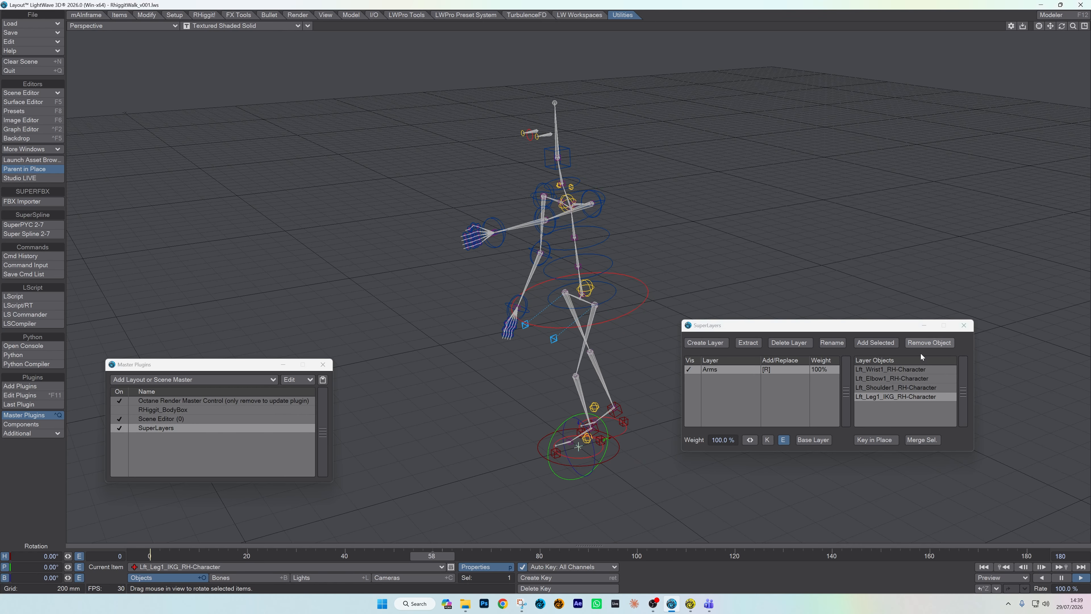
left_click(920, 343)
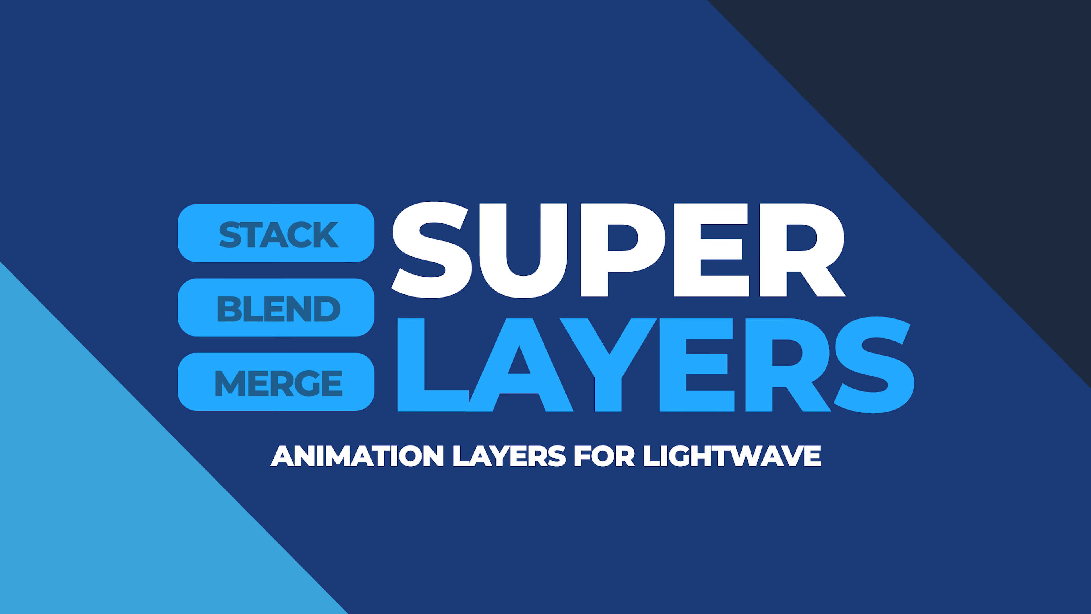